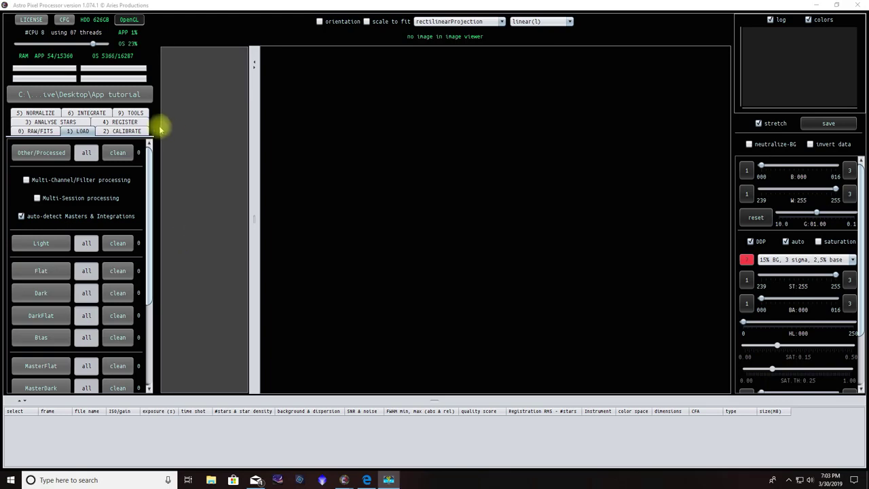
# Open the Other/Processed file browser from the LOAD tab.
pyautogui.click(41, 154)
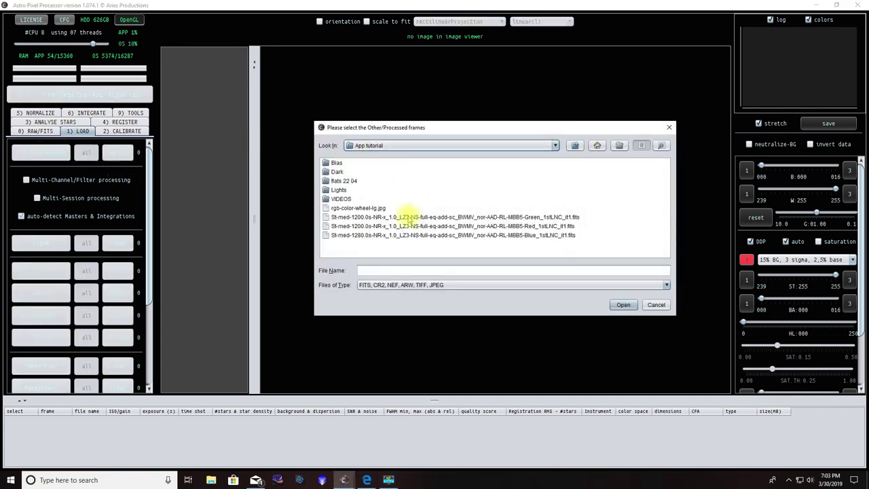
# Load the Green, Red and Blue integration FITS files as three Other/Processed frames.
pyautogui.click(405, 217)
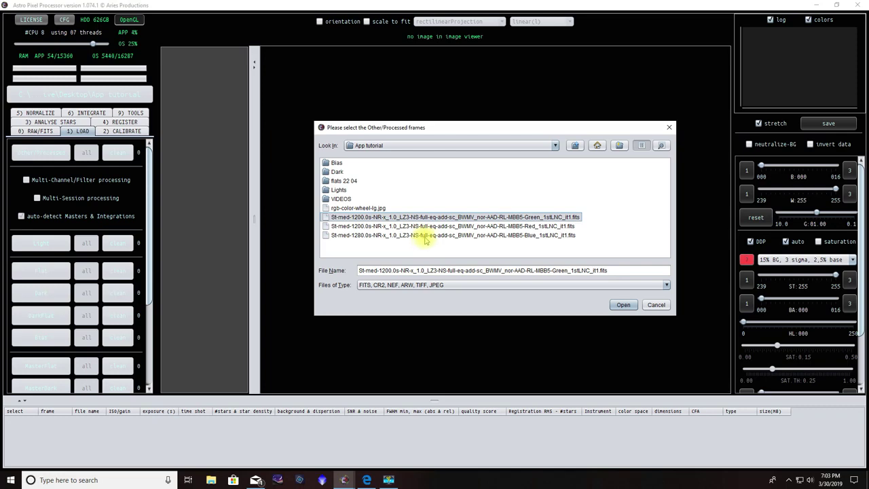
pyautogui.keyDown('shift'); pyautogui.click(426, 235); pyautogui.keyUp('shift')
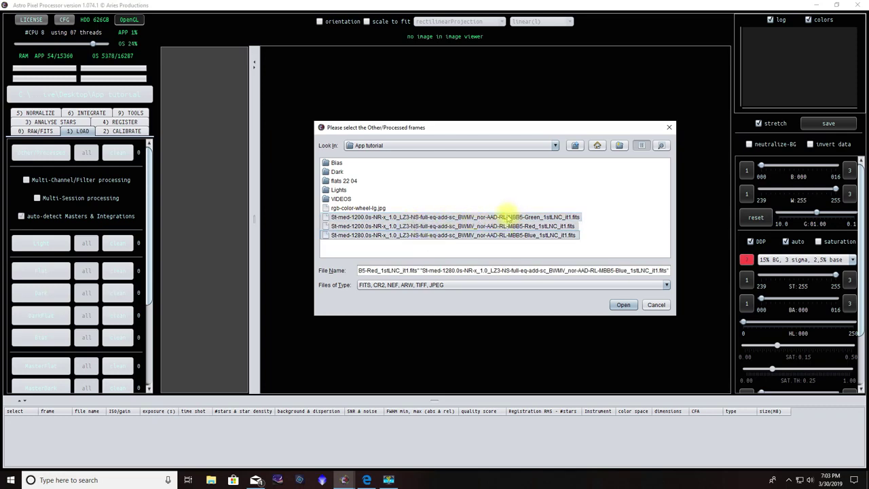
pyautogui.click(624, 304)
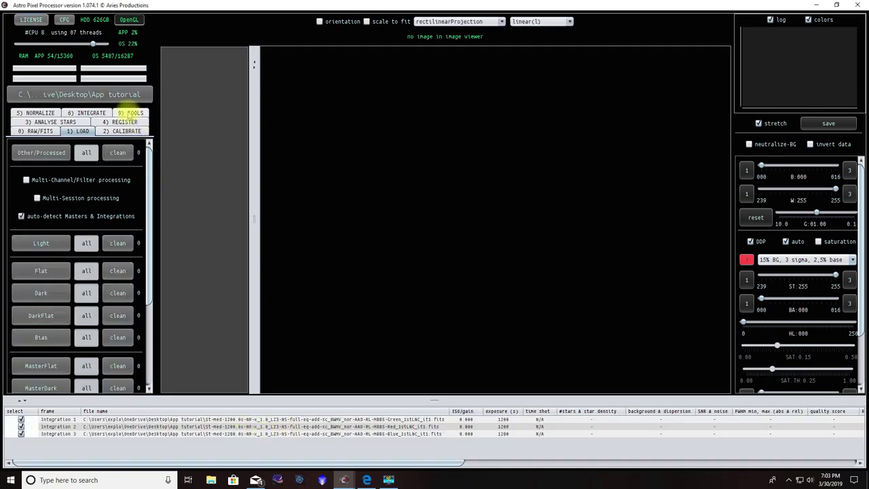
pyautogui.click(129, 113)
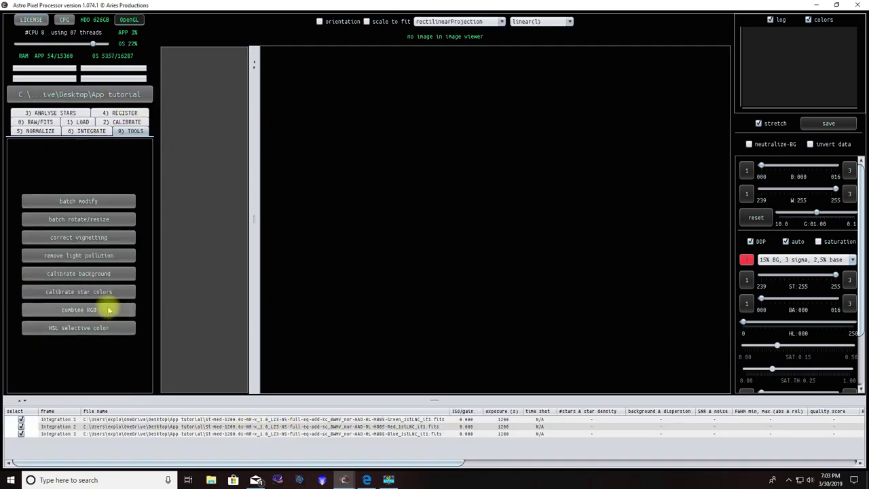
# In combine RGB, add the Red, Green and Blue integrations, each mapped 100% to its channel.
pyautogui.click(84, 312)
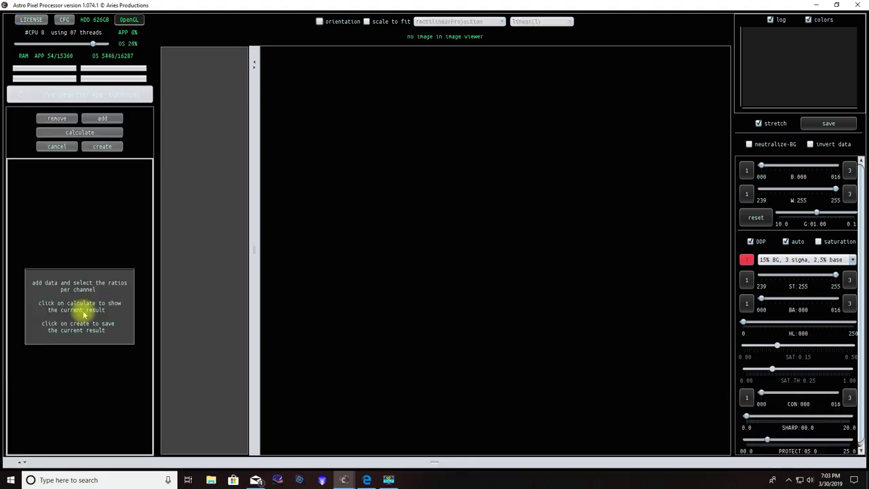
pyautogui.click(102, 119)
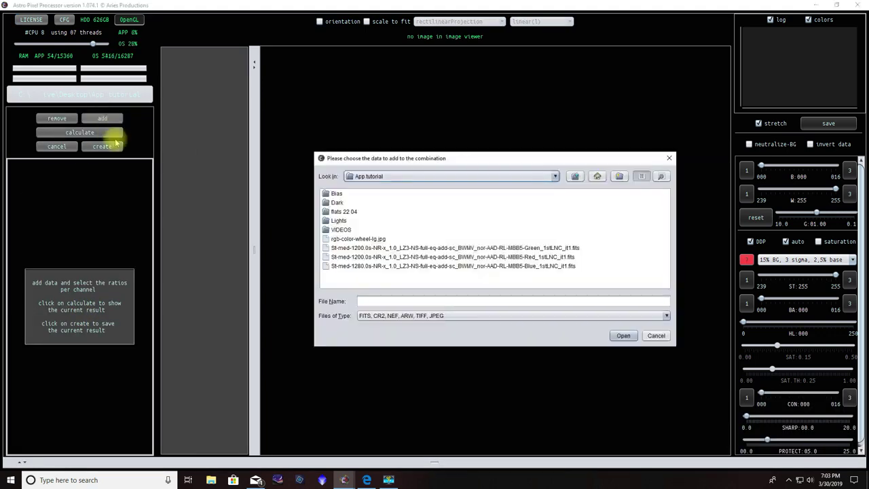
pyautogui.doubleClick(456, 256)
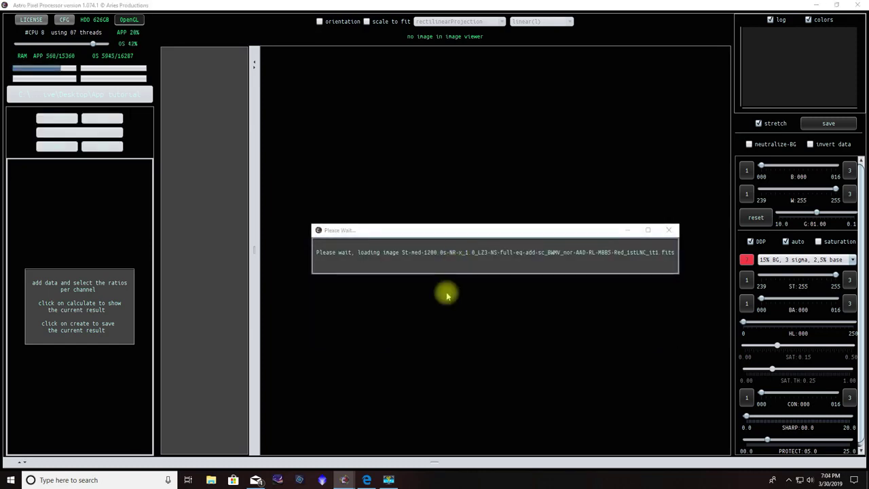
pyautogui.click(452, 333)
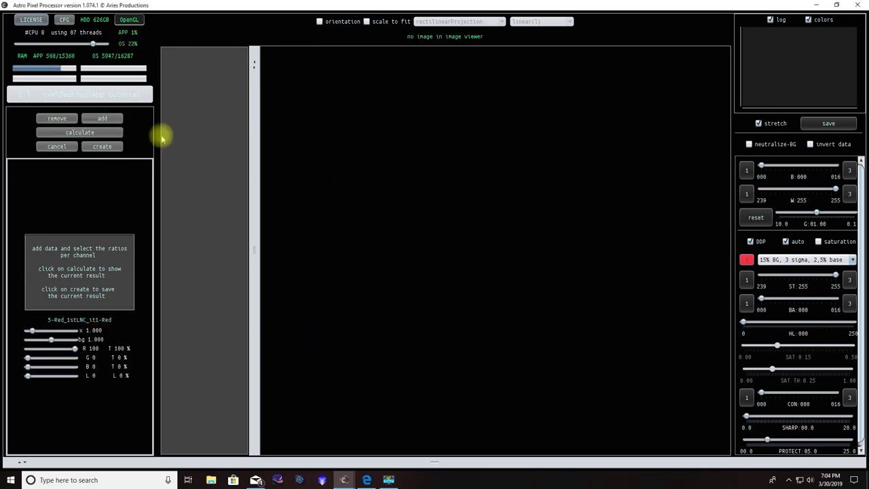
pyautogui.click(104, 118)
pyautogui.doubleClick(439, 248)
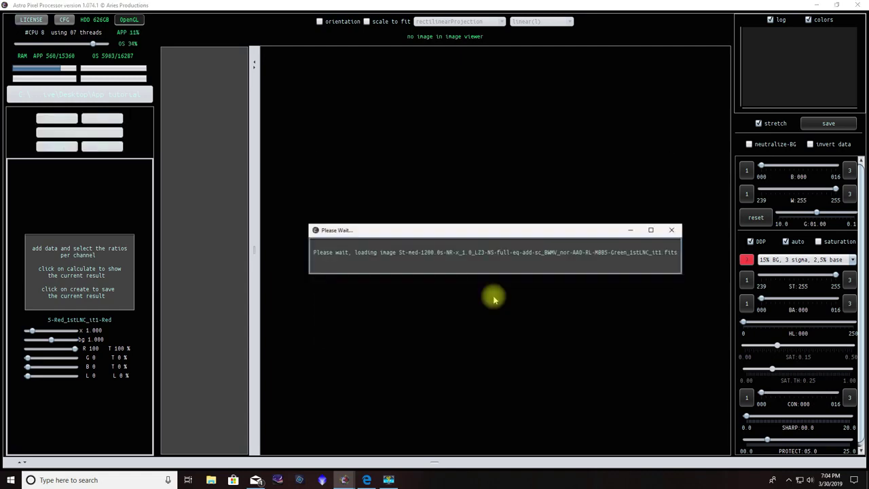
pyautogui.click(485, 334)
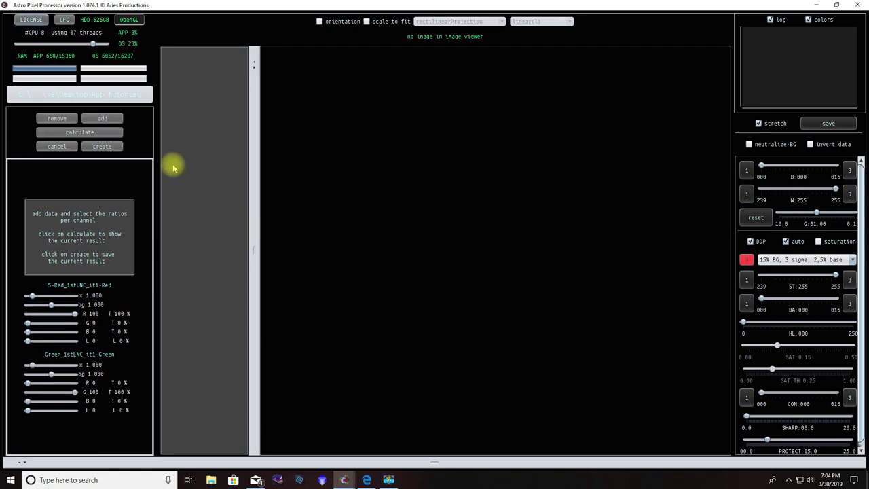
pyautogui.click(106, 118)
pyautogui.click(463, 267)
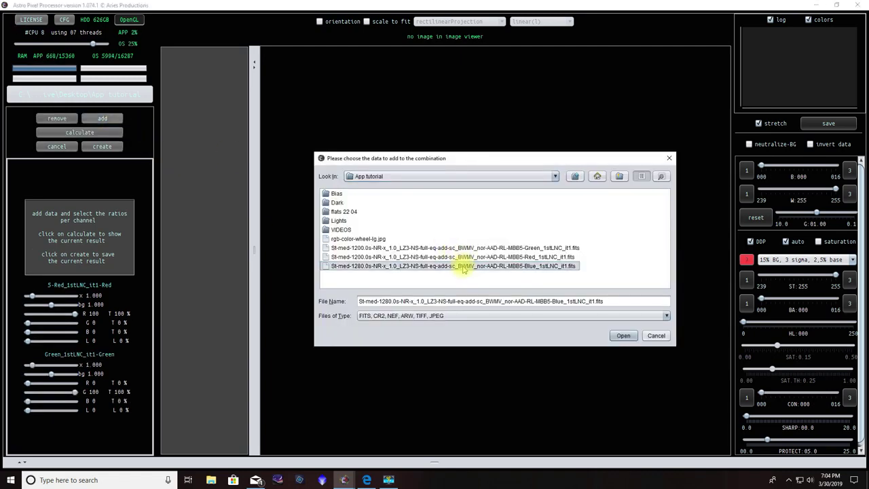
pyautogui.doubleClick(464, 266)
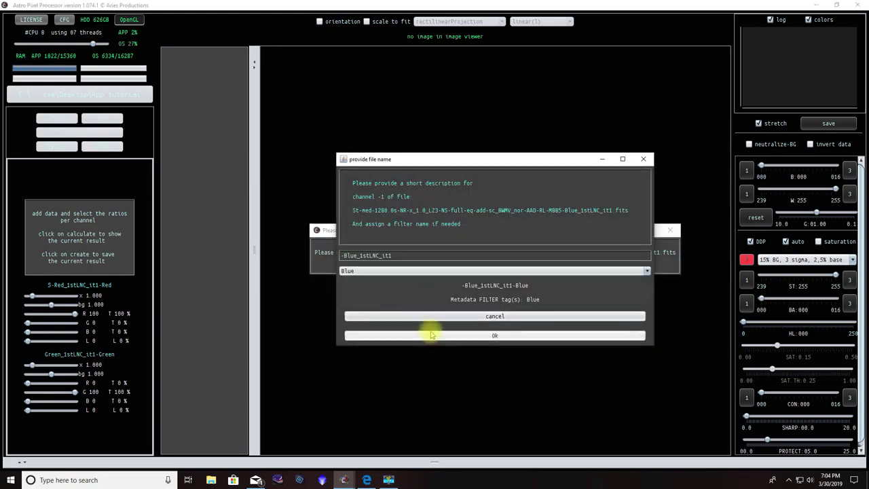
pyautogui.click(430, 335)
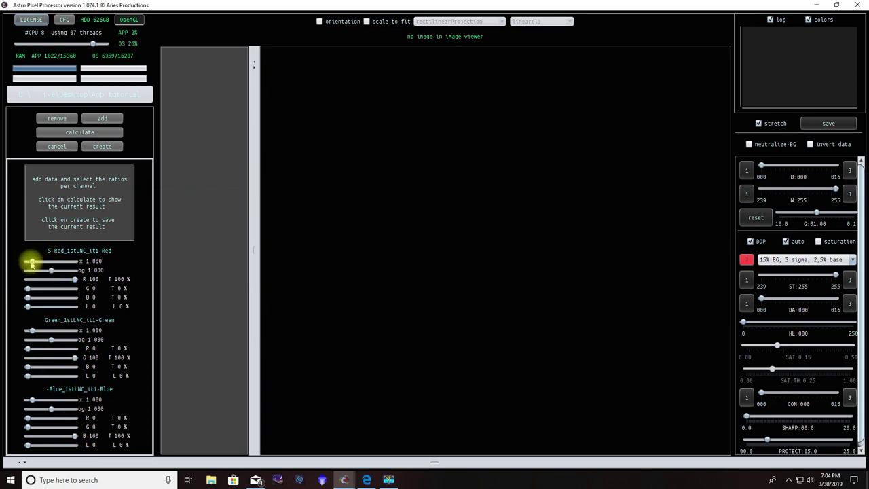
# Lower the Red channel multiplier to 0.962, keep its L share at 0, and calculate a preview.
pyautogui.moveTo(31, 262)
pyautogui.mouseDown()
pyautogui.moveTo(59, 261)
pyautogui.moveTo(37, 264)
pyautogui.mouseUp()
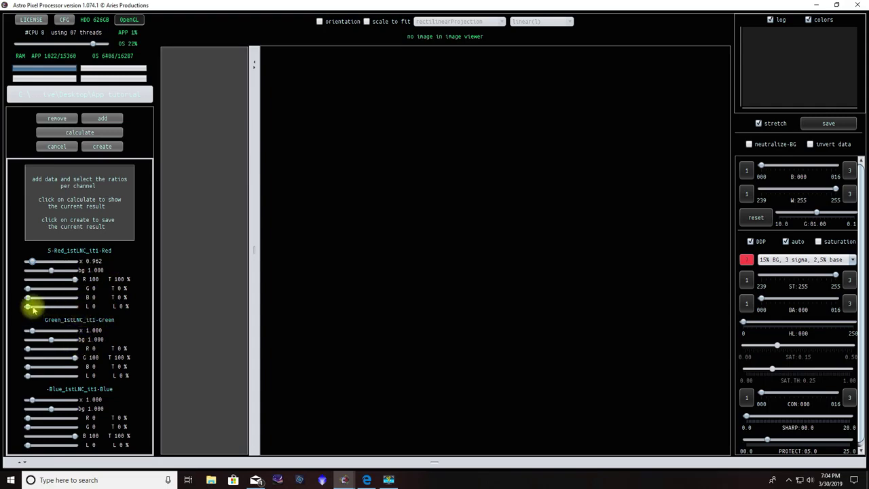
pyautogui.moveTo(28, 307)
pyautogui.mouseDown()
pyautogui.moveTo(71, 309)
pyautogui.moveTo(28, 311)
pyautogui.mouseUp()
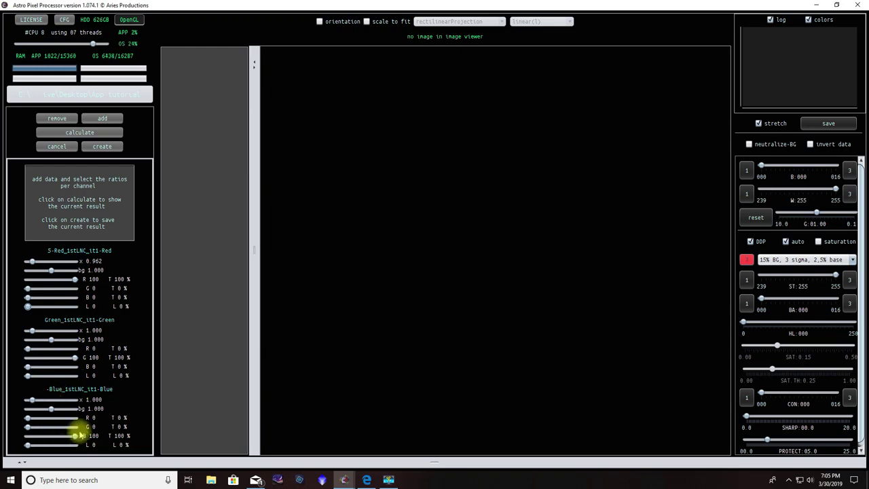
pyautogui.click(78, 132)
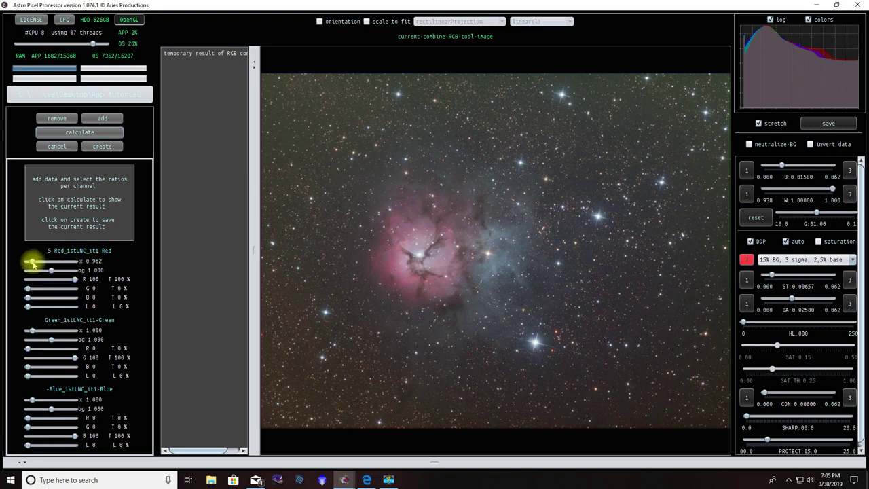
# Try Red multipliers of 10 and 0, settle on 1.058, and recalculate the combined preview.
pyautogui.moveTo(31, 264); pyautogui.dragTo(101, 268)
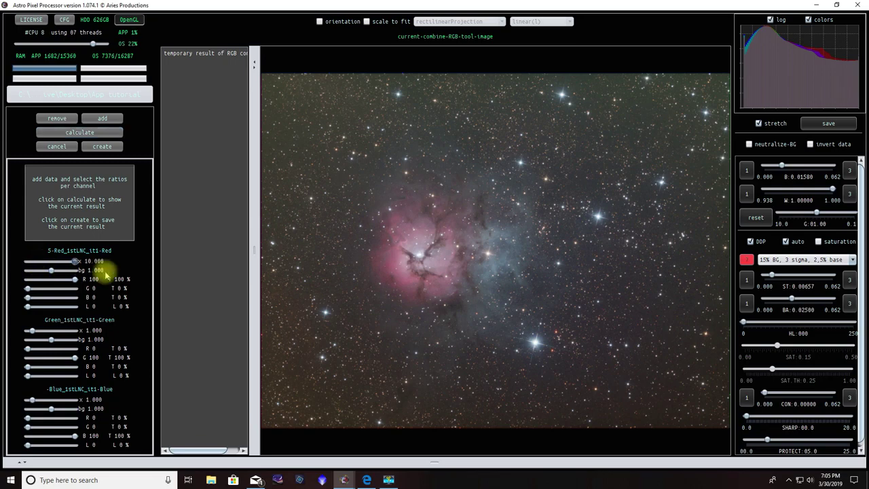
pyautogui.click(71, 132)
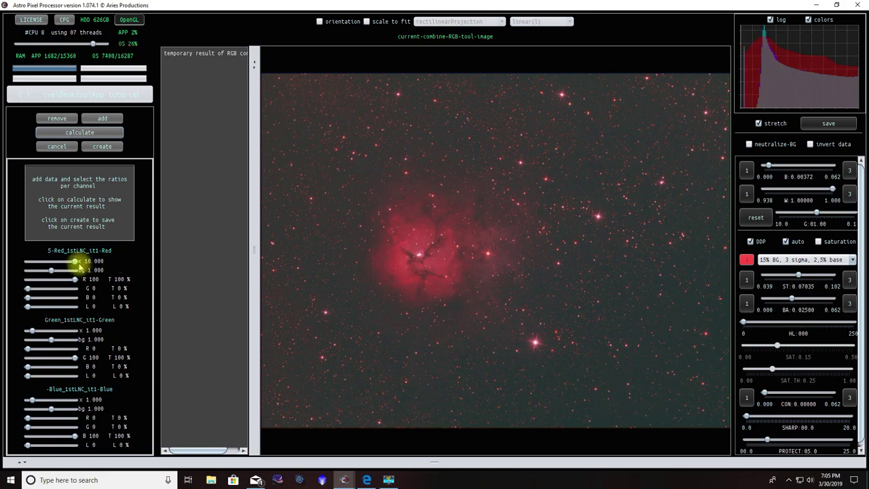
pyautogui.moveTo(75, 261); pyautogui.dragTo(14, 262)
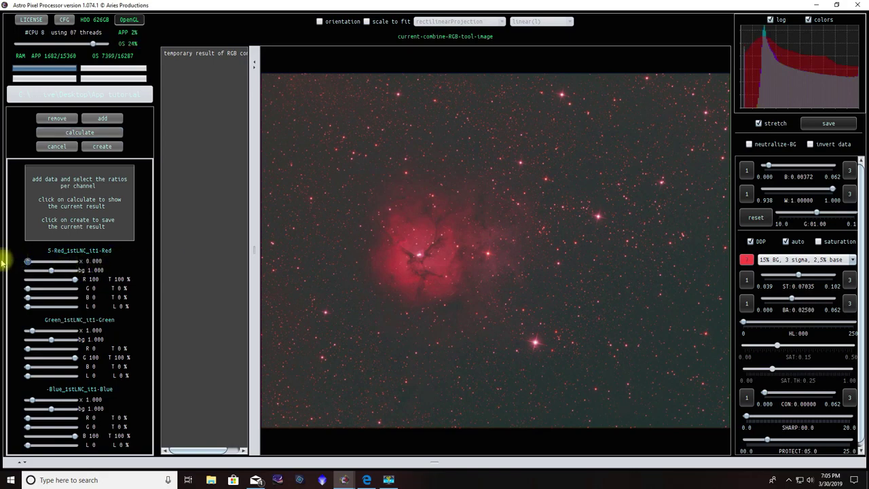
pyautogui.click(68, 131)
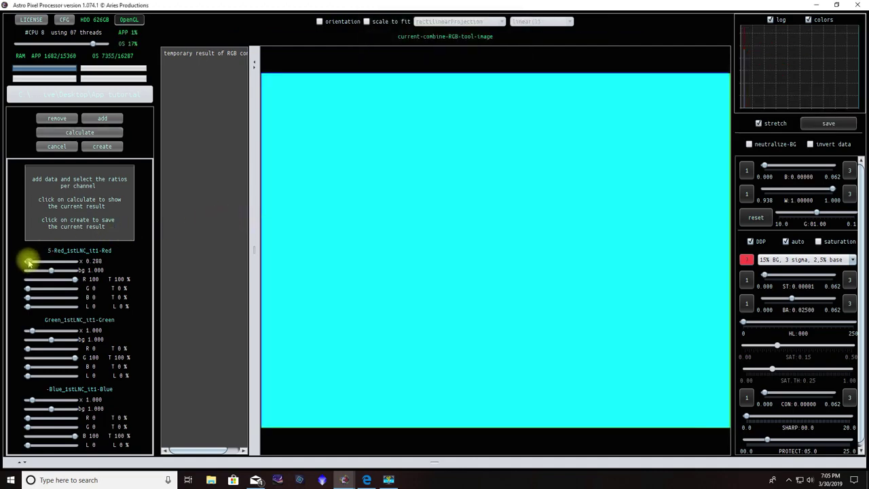
pyautogui.click(78, 131)
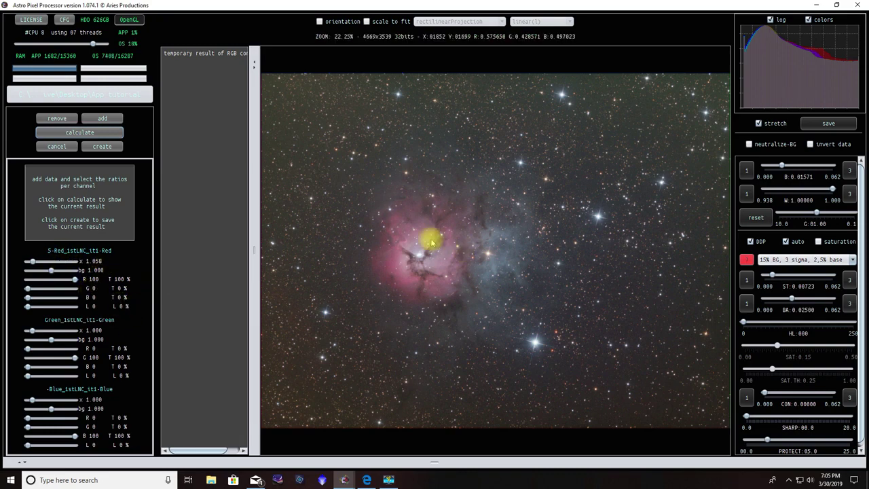
pyautogui.click(102, 147)
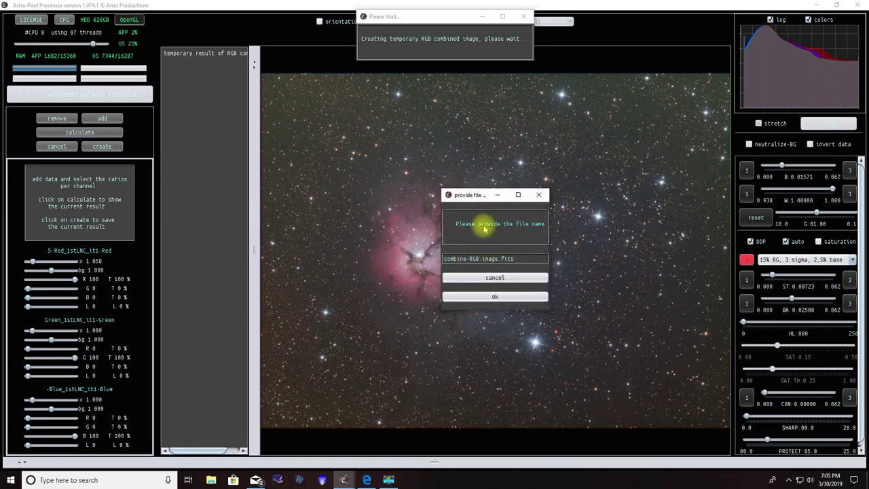
# Save the combination as combine-RGB-image.fits and close the combine RGB tool.
pyautogui.click(495, 298)
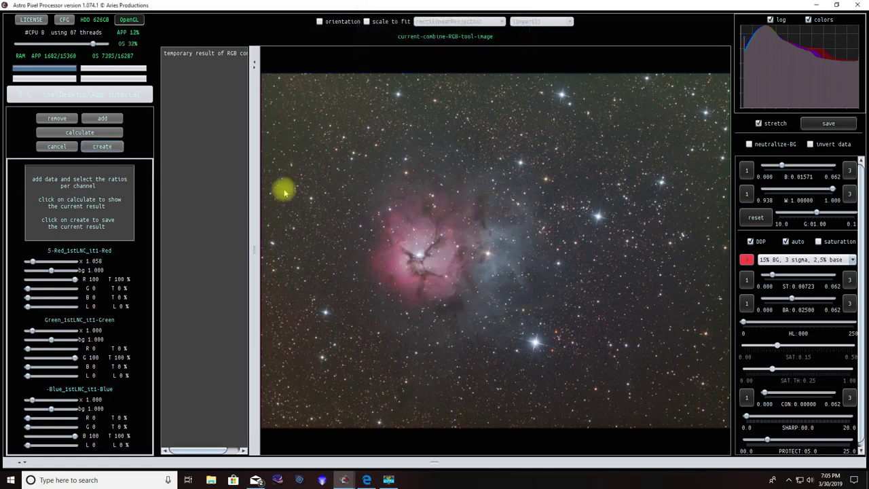
pyautogui.click(60, 146)
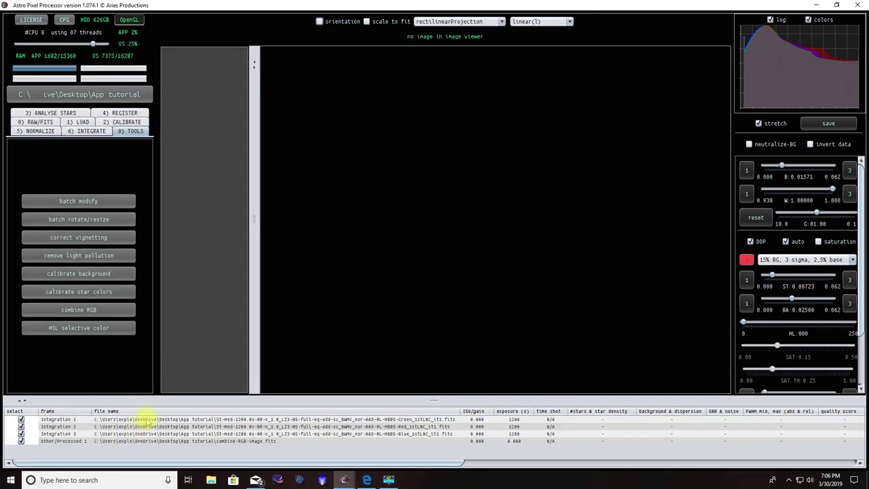
# Load combine-RGB-image.fits into the viewer and start batch modify on the current image.
pyautogui.click(112, 442)
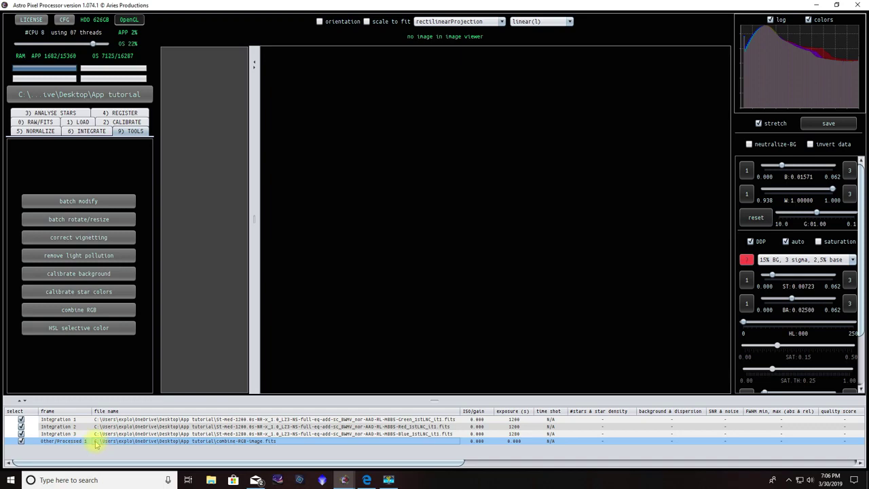
pyautogui.doubleClick(96, 442)
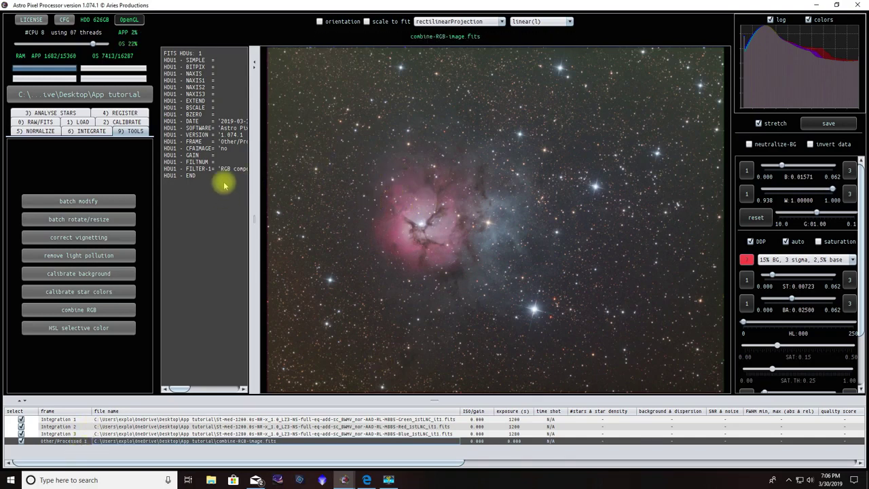
pyautogui.click(85, 202)
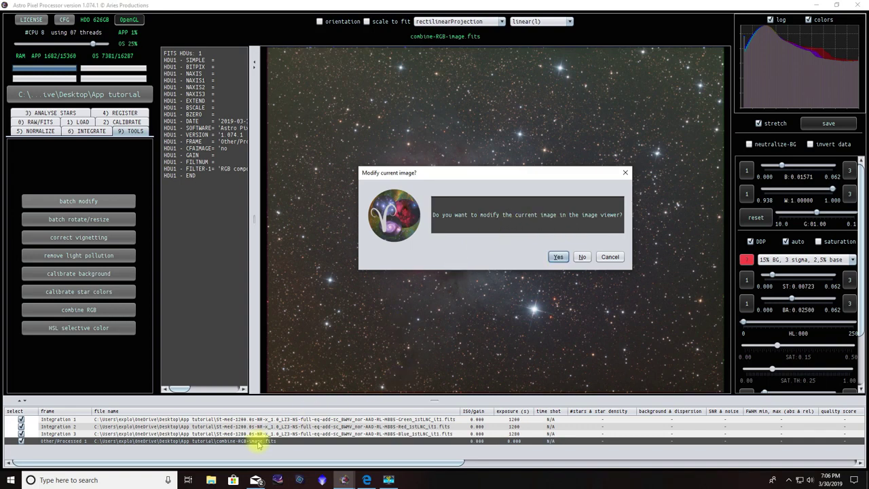
pyautogui.click(558, 257)
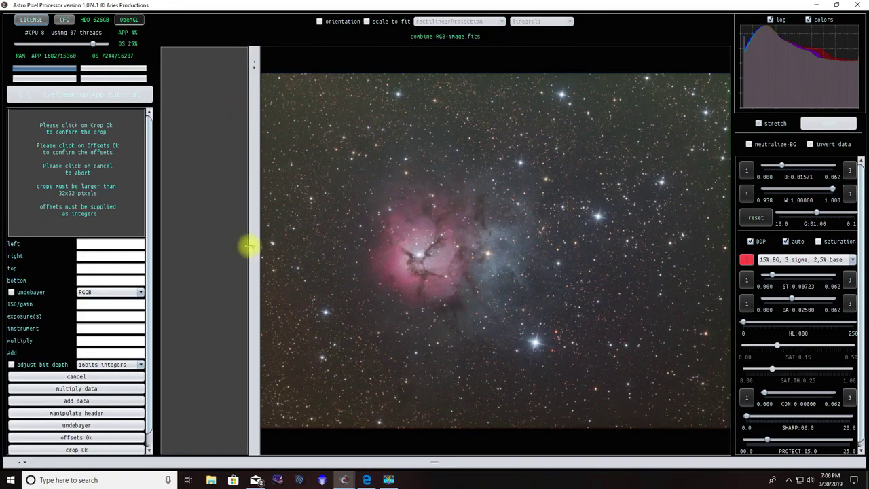
# Crop the Trifid nebula image to a box just inside its edges, removing a thin border.
pyautogui.moveTo(249, 245); pyautogui.dragTo(155, 252)
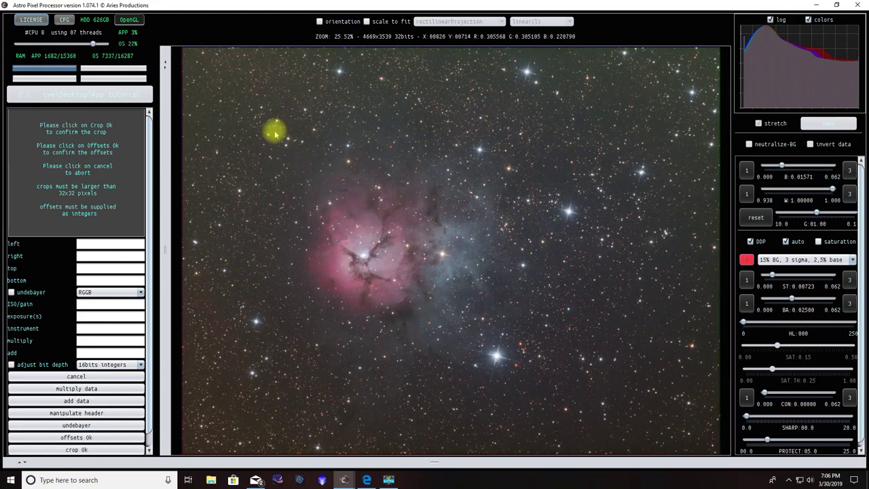
pyautogui.moveTo(281, 142)
pyautogui.mouseDown()
pyautogui.moveTo(289, 177)
pyautogui.moveTo(541, 324)
pyautogui.moveTo(270, 136)
pyautogui.mouseUp()
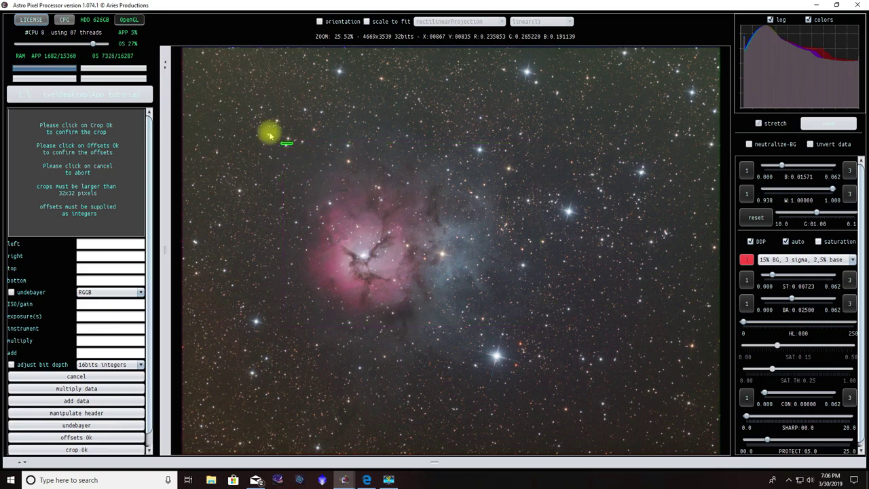
pyautogui.moveTo(220, 69); pyautogui.dragTo(453, 168)
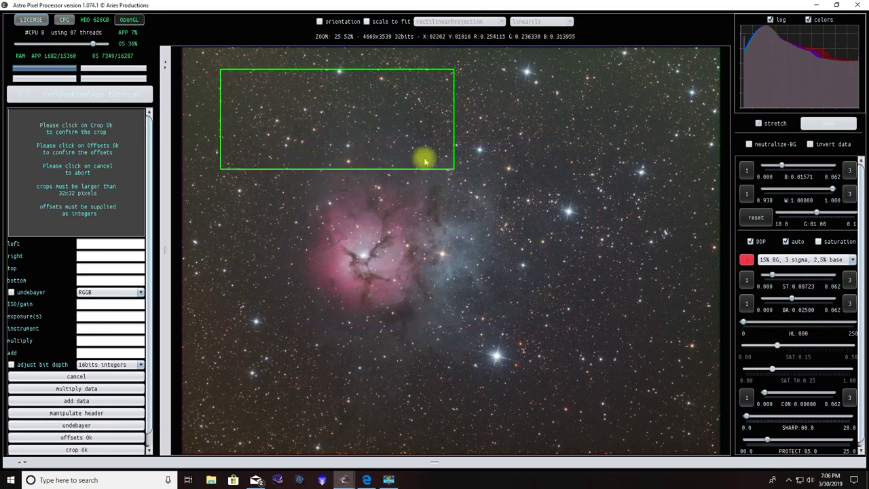
pyautogui.scroll(1, 310, 112)
pyautogui.scroll(-1, 353, 230)
pyautogui.scroll(-1, 333, 176)
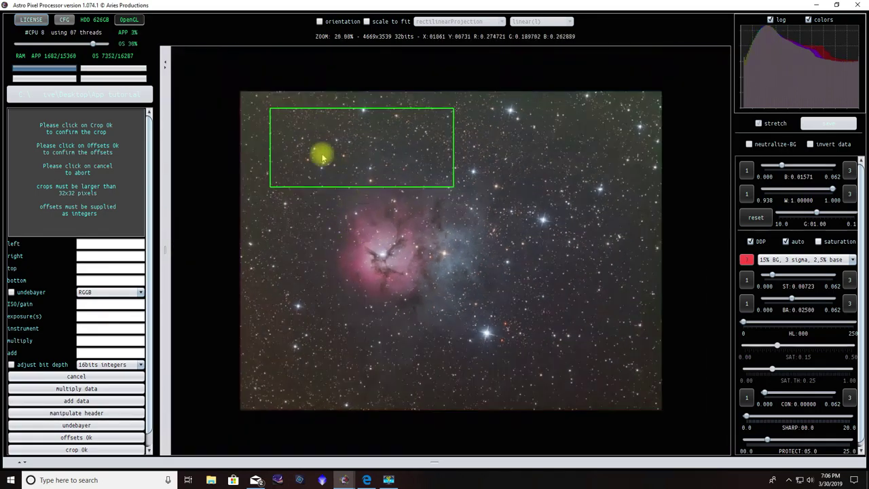
pyautogui.scroll(1, 323, 152)
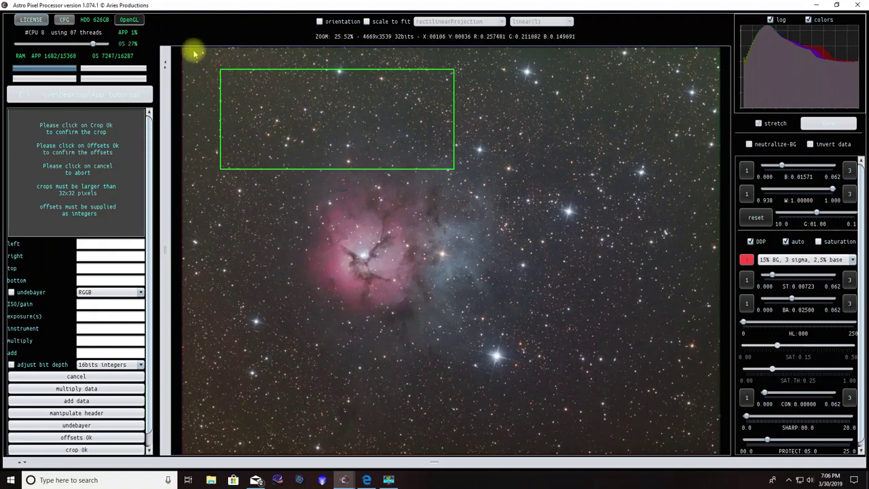
pyautogui.scroll(1, 193, 53)
pyautogui.scroll(-1, 234, 92)
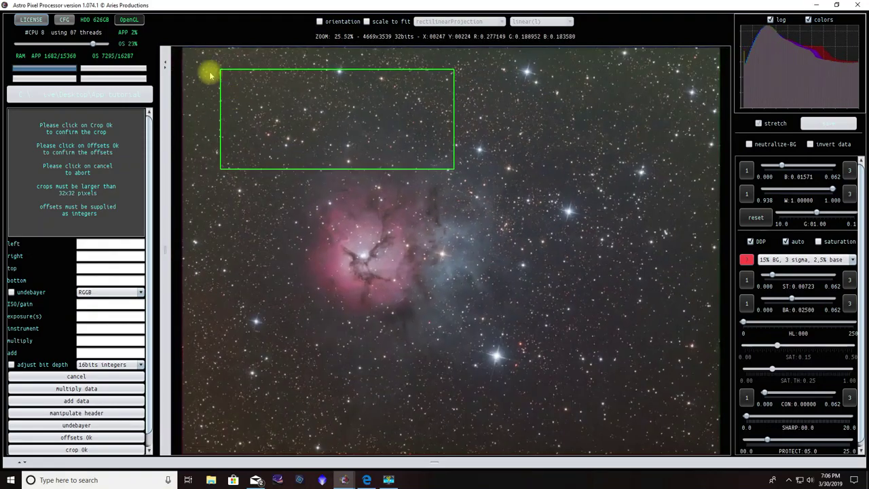
pyautogui.moveTo(194, 53); pyautogui.dragTo(710, 448)
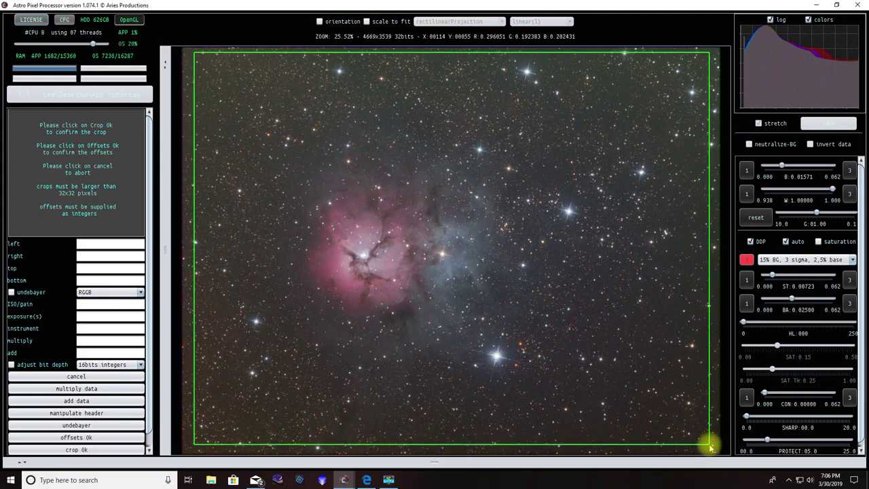
pyautogui.moveTo(710, 447); pyautogui.dragTo(710, 447)
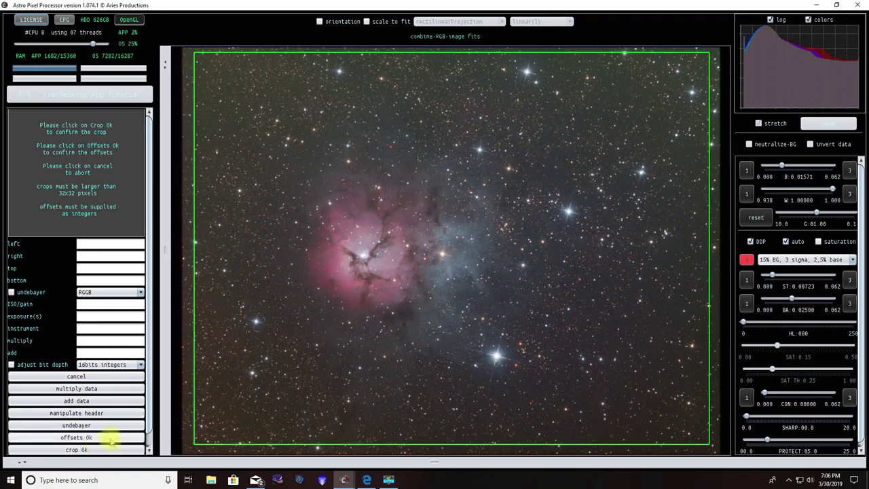
pyautogui.click(77, 450)
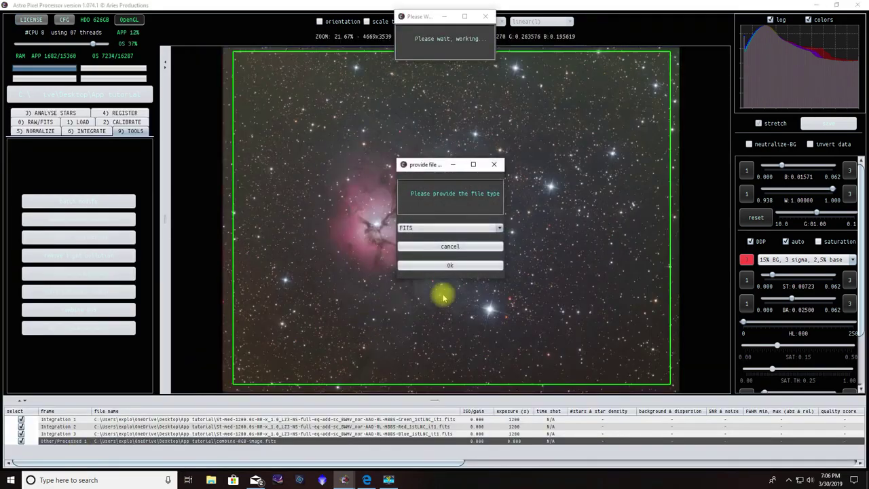
pyautogui.click(452, 265)
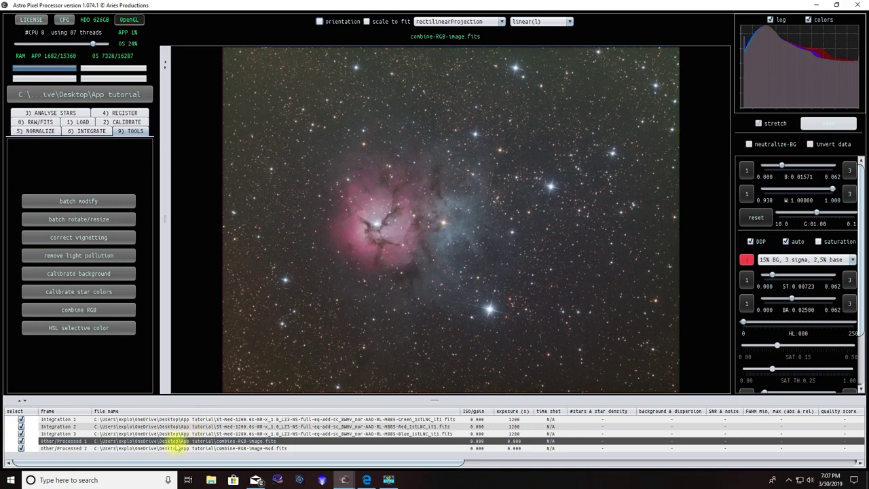
# Load the cropped combine-RGB-image-mod.fits into the viewer.
pyautogui.click(169, 449)
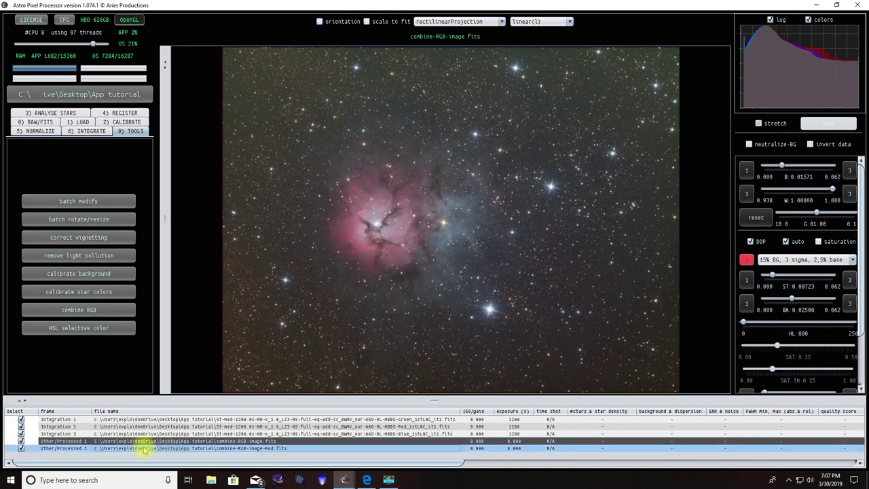
pyautogui.doubleClick(144, 449)
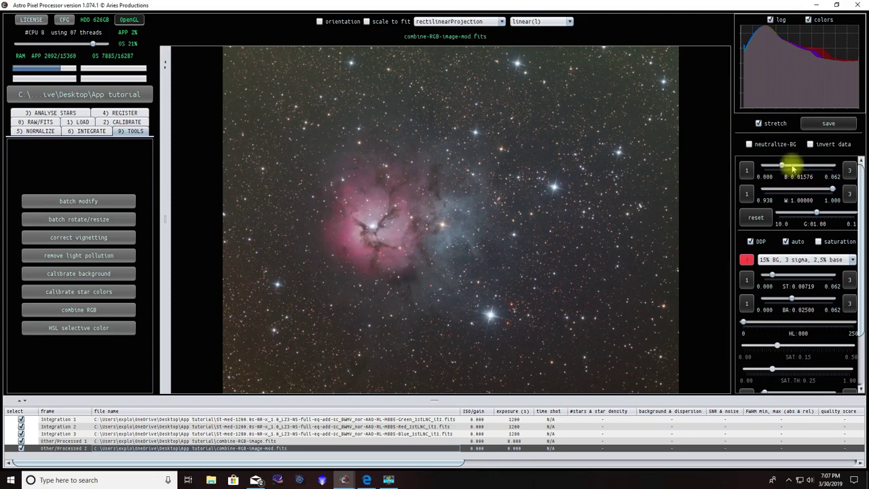
# Enable saturation and compare stretch presets, settling on 20% BG, 5 sigma, 2,5% base.
pyautogui.scroll(-2, 799, 191)
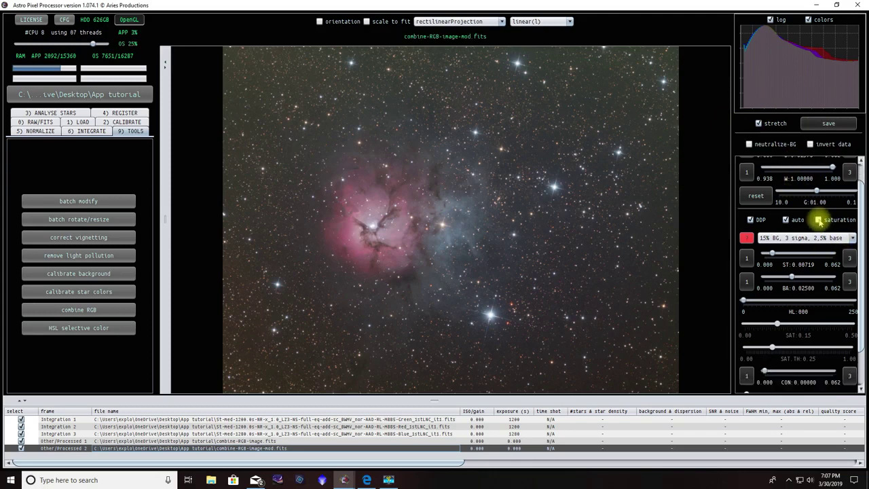
pyautogui.click(819, 219)
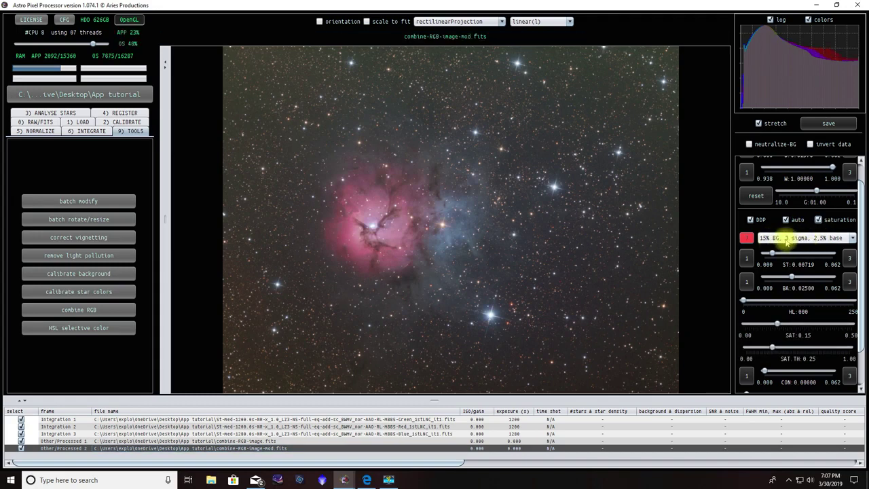
pyautogui.click(794, 237)
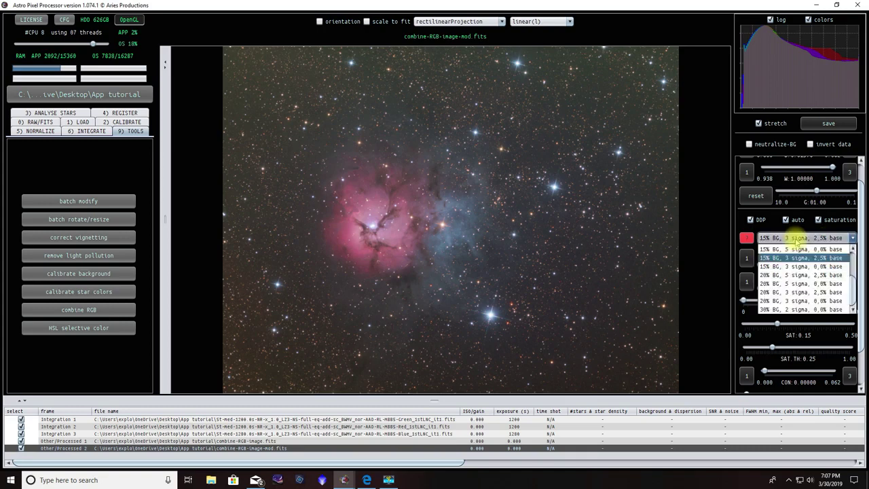
pyautogui.scroll(3, 794, 261)
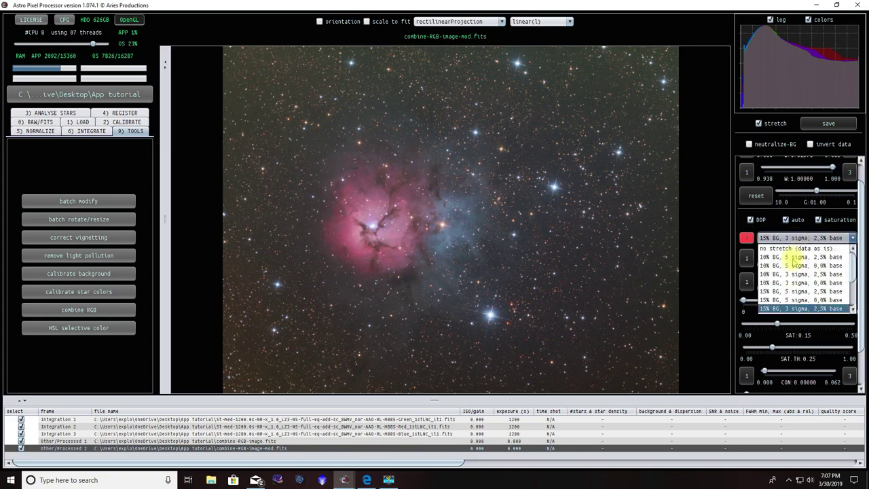
pyautogui.click(795, 249)
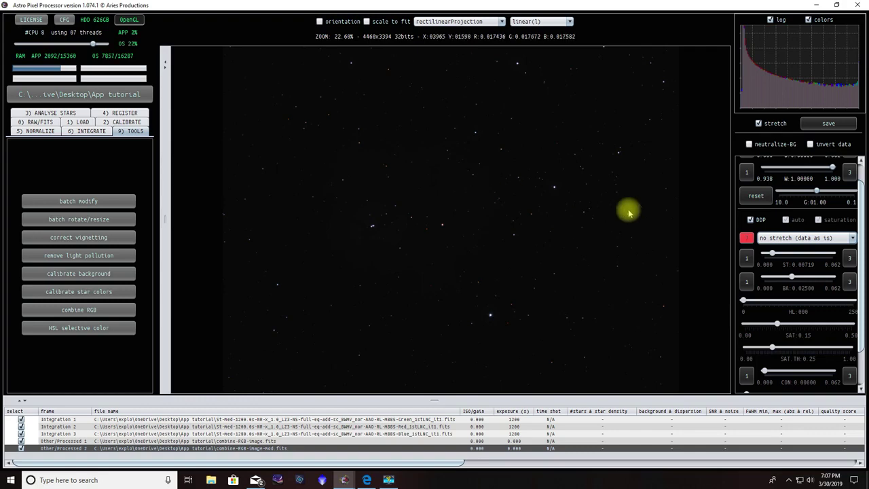
pyautogui.click(791, 238)
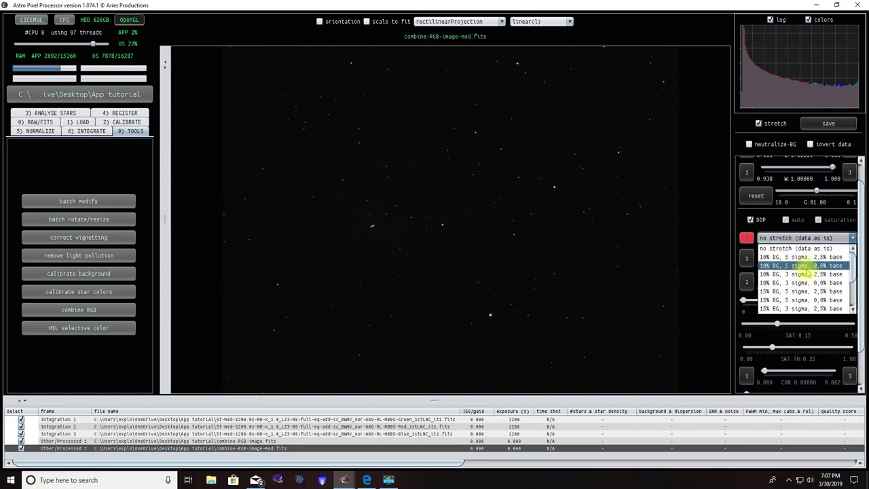
pyautogui.scroll(-2, 804, 278)
pyautogui.click(800, 311)
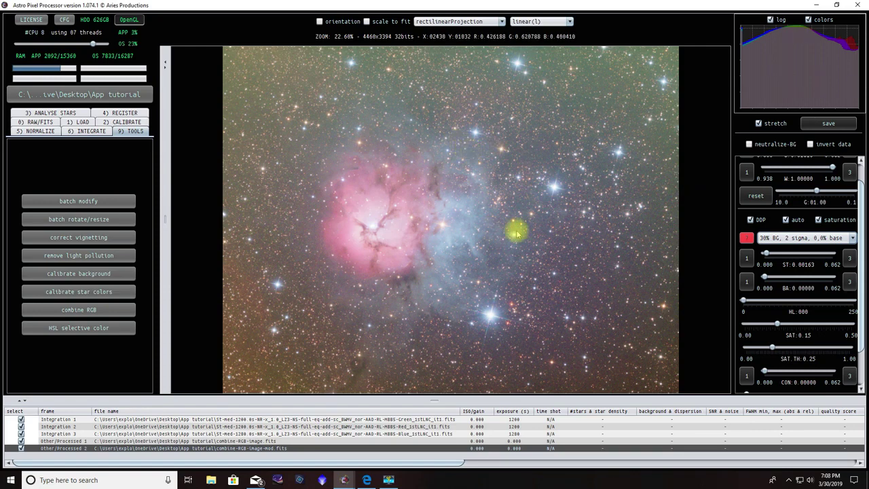
pyautogui.click(787, 238)
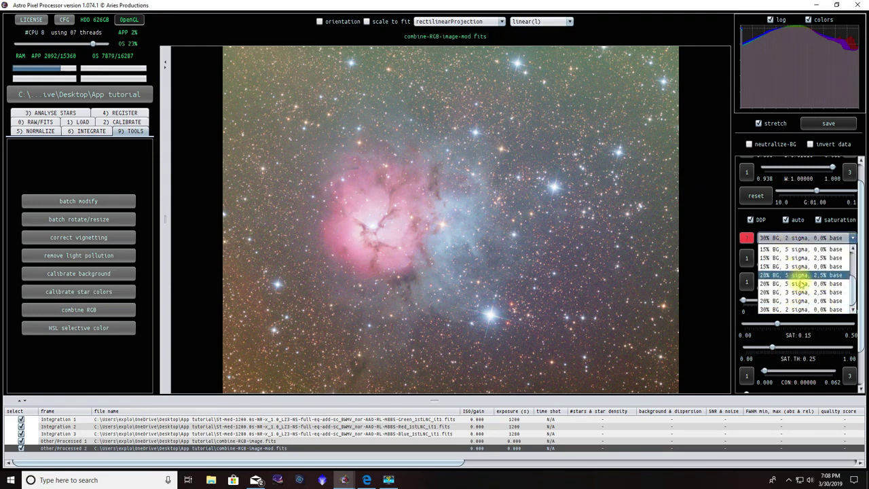
pyautogui.click(790, 275)
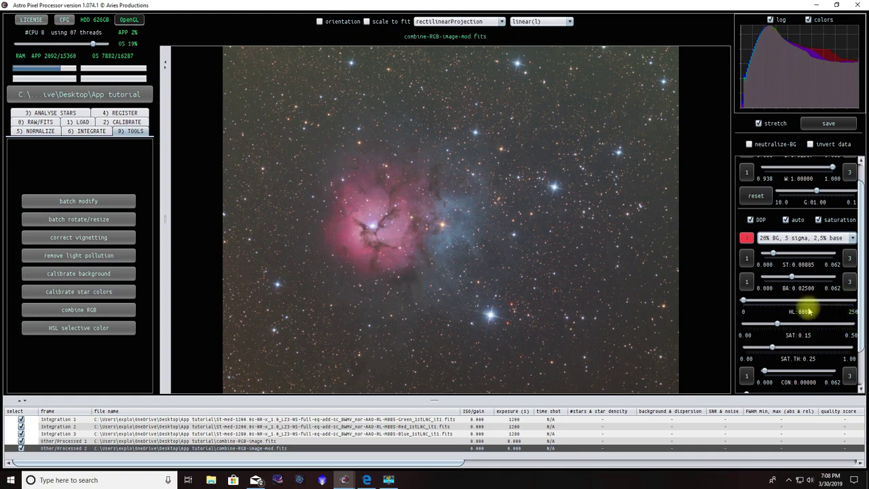
pyautogui.scroll(-2, 797, 296)
# Add a decimal of precision to the black-point, stretch and background sliders.
pyautogui.scroll(-2, 767, 285)
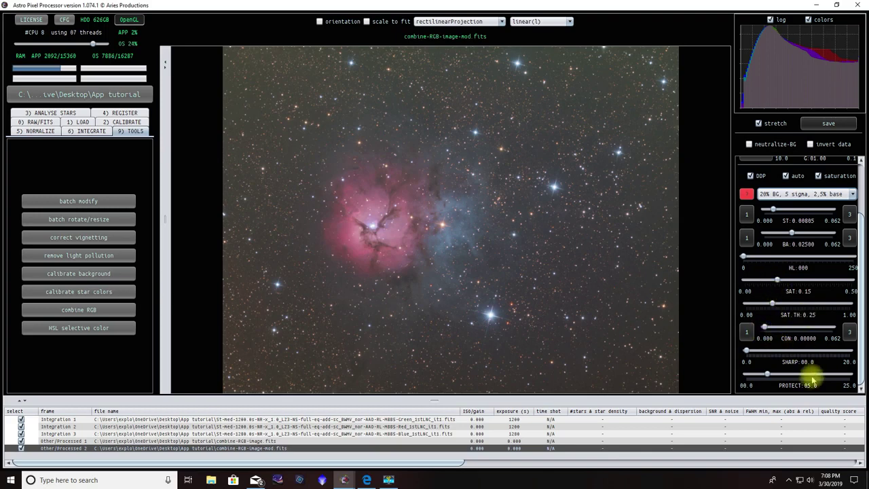
pyautogui.scroll(3, 795, 379)
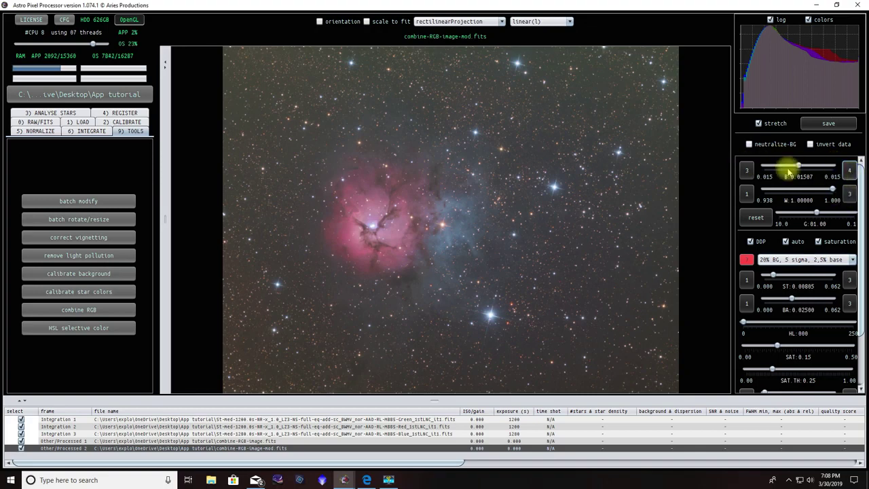
pyautogui.click(849, 170)
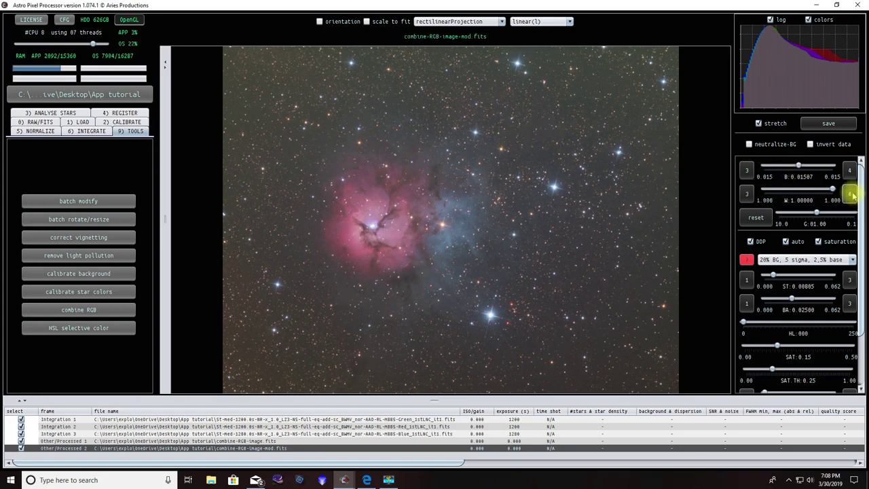
pyautogui.click(850, 279)
pyautogui.click(850, 304)
# Request light-pollution removal on the current cropped Trifid image.
pyautogui.scroll(-2, 822, 287)
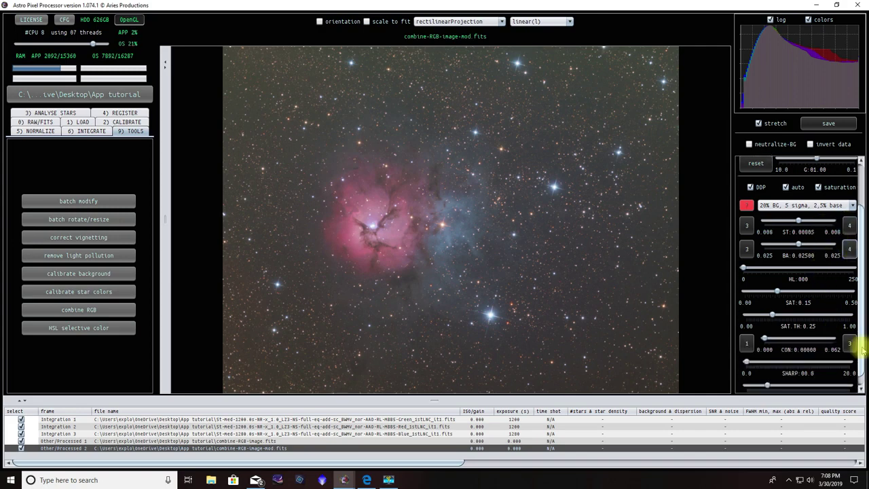
pyautogui.scroll(2, 801, 305)
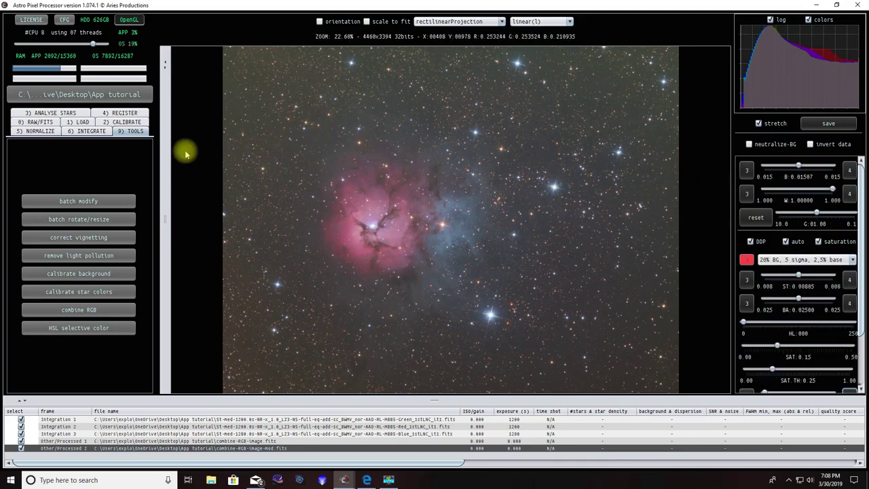
pyautogui.click(72, 255)
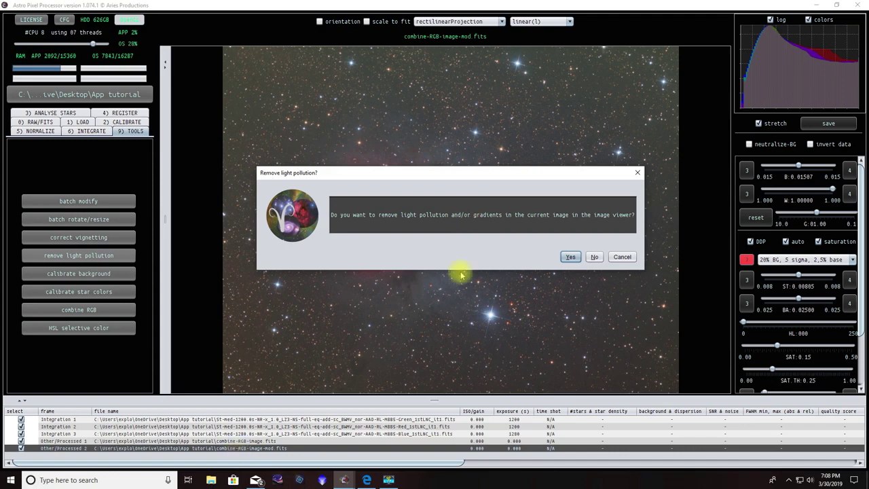
# Confirm light-pollution removal so the background selector starts on the Trifid image.
pyautogui.click(571, 257)
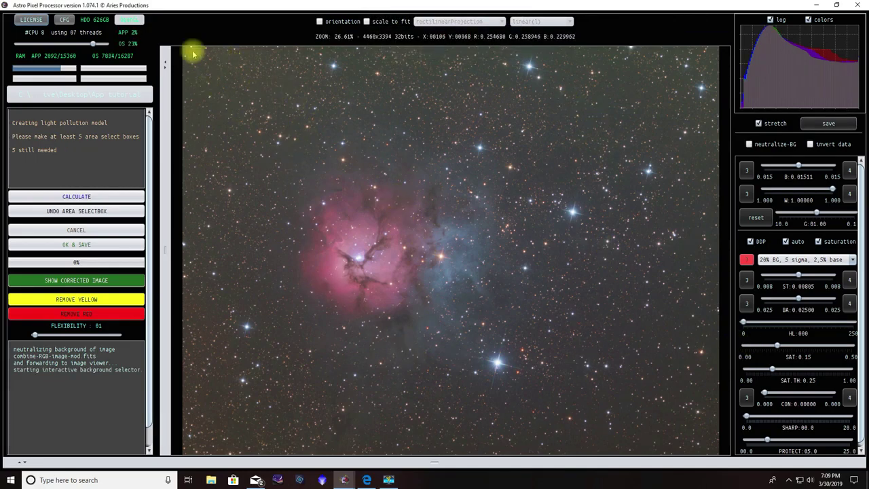
# Draw ten background boxes at the corners, edges and top centre, then calculate the model.
pyautogui.moveTo(188, 50); pyautogui.dragTo(293, 98)
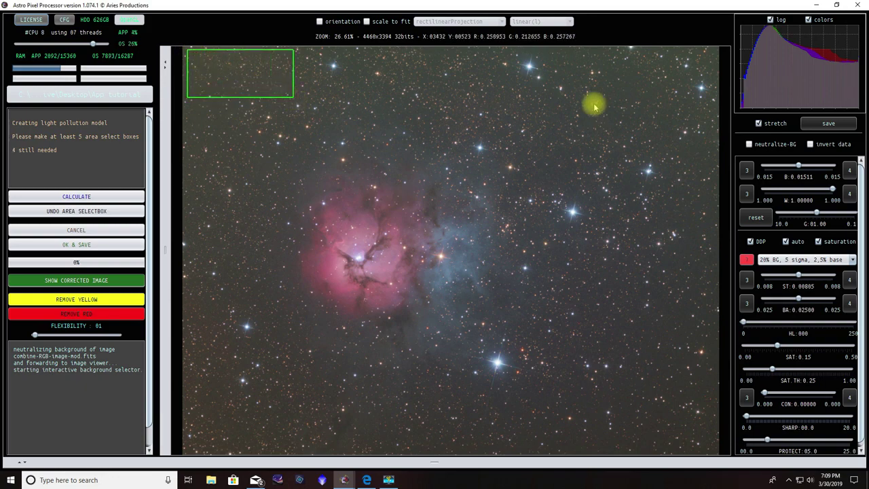
pyautogui.moveTo(619, 54); pyautogui.dragTo(719, 106)
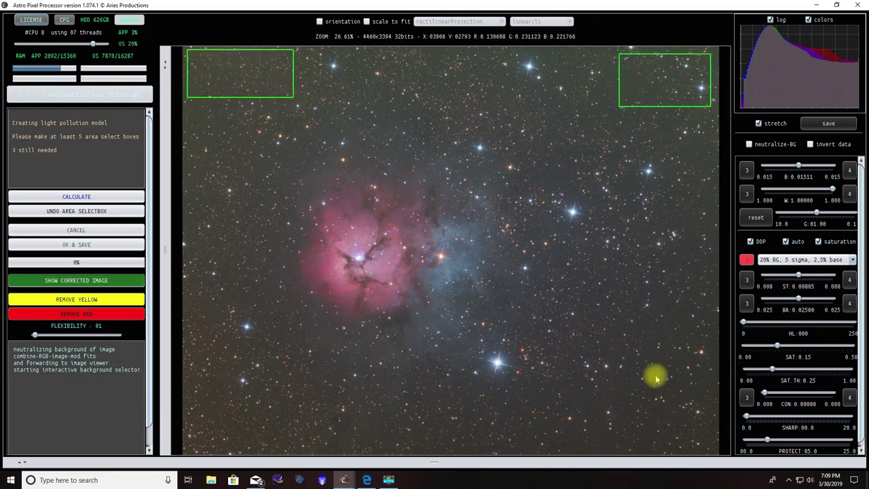
pyautogui.moveTo(659, 331); pyautogui.dragTo(710, 445)
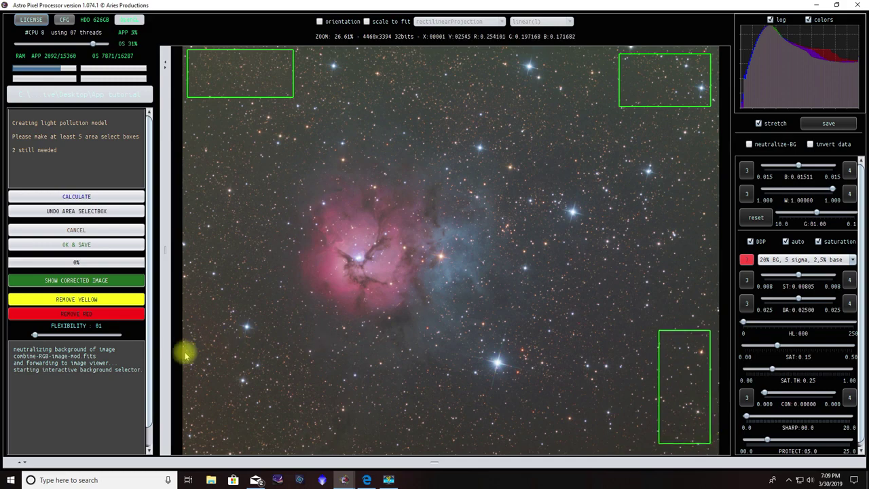
pyautogui.moveTo(199, 342); pyautogui.dragTo(273, 446)
pyautogui.moveTo(348, 410); pyautogui.dragTo(610, 440)
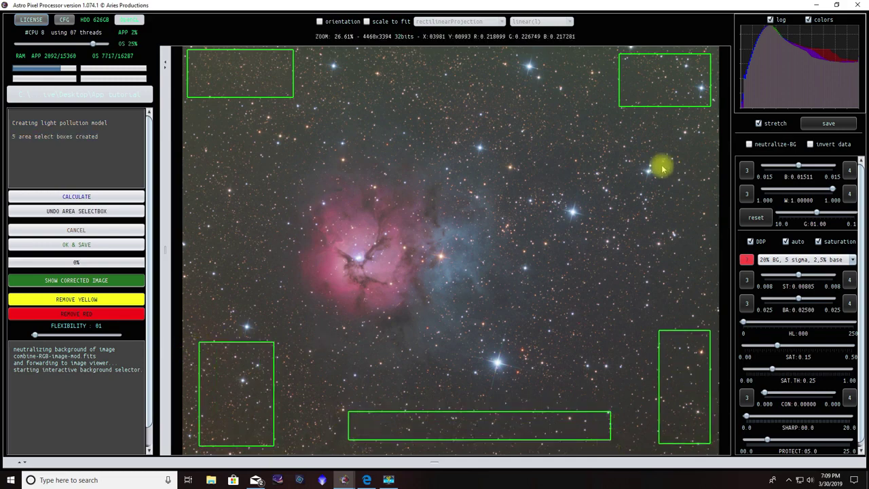
pyautogui.moveTo(661, 164); pyautogui.dragTo(703, 285)
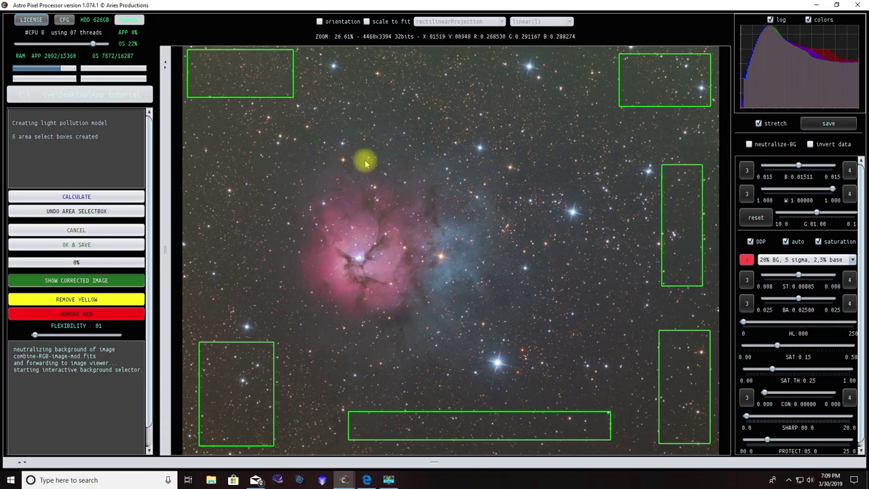
pyautogui.moveTo(354, 55); pyautogui.dragTo(505, 89)
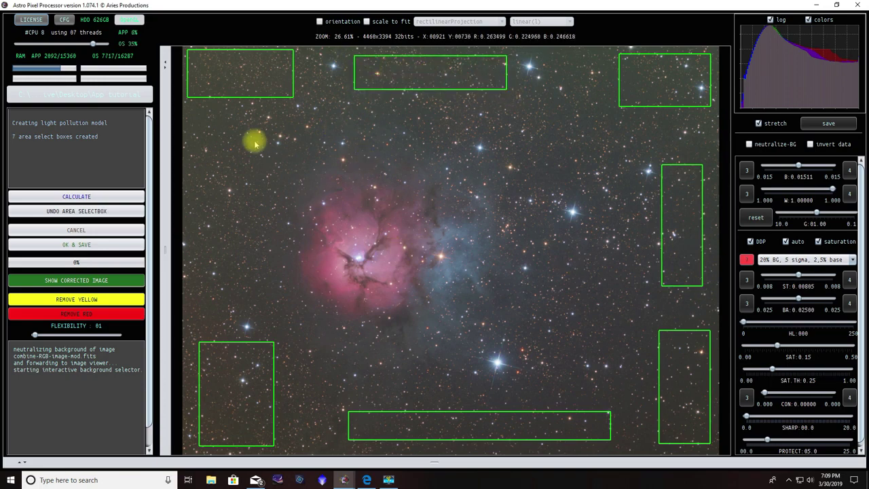
pyautogui.moveTo(193, 134); pyautogui.dragTo(230, 307)
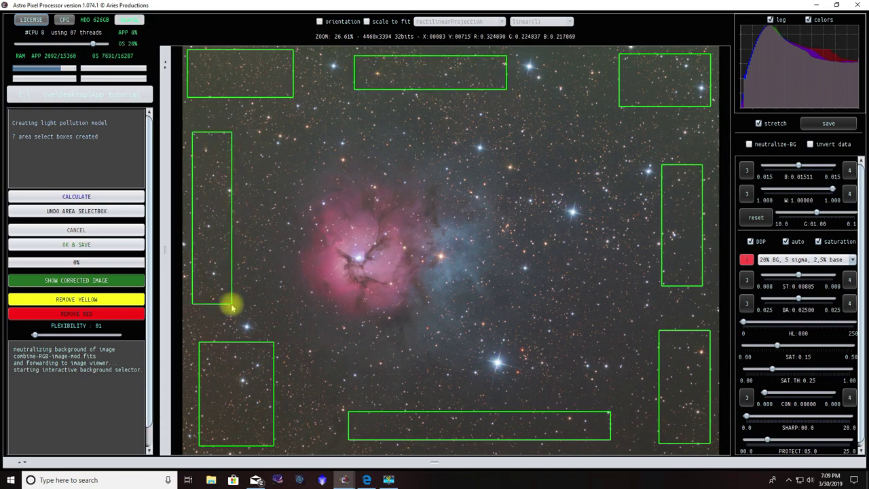
pyautogui.moveTo(595, 305); pyautogui.dragTo(637, 372)
pyautogui.moveTo(556, 92); pyautogui.dragTo(588, 124)
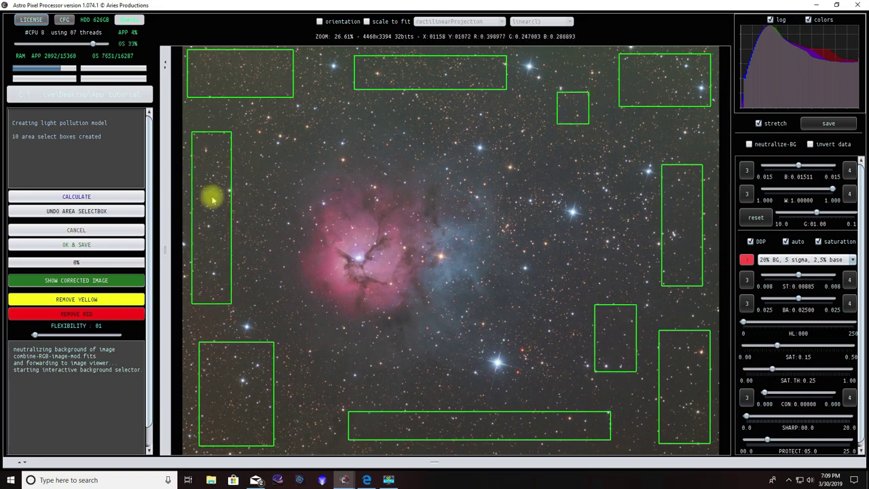
pyautogui.click(79, 198)
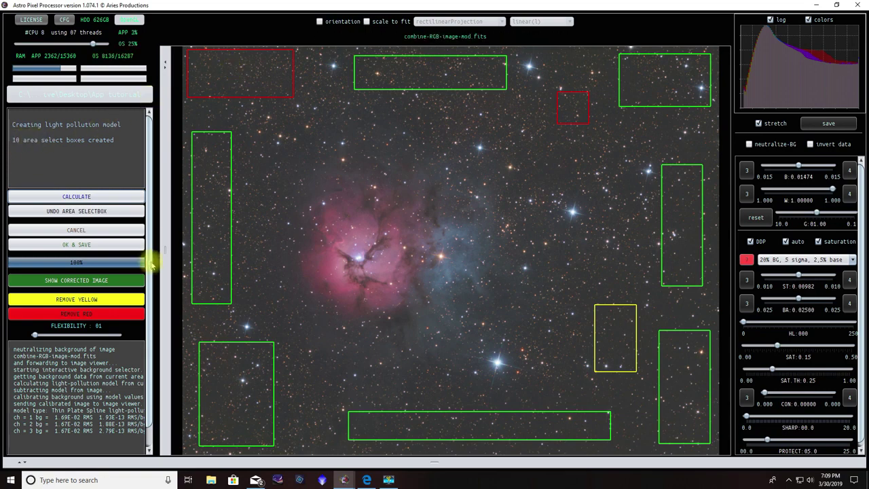
# Drop the two rejected samples, add five new sky boxes, recalculate and accept the correction.
pyautogui.click(83, 313)
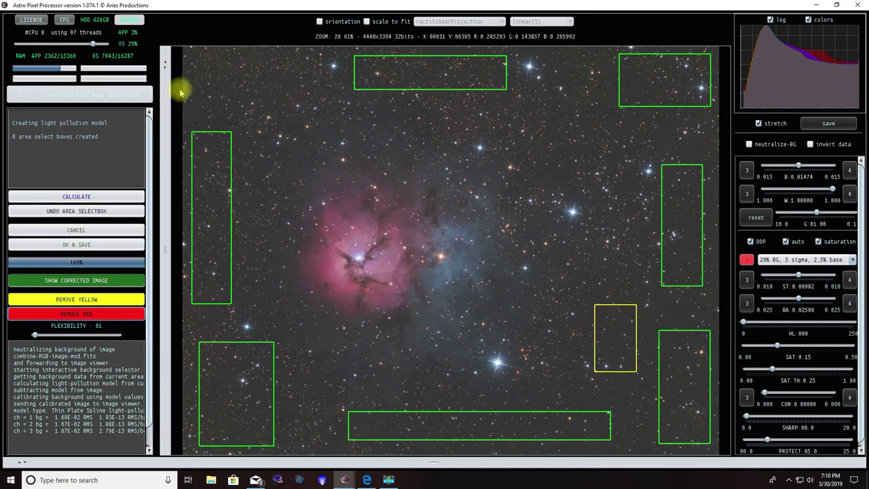
pyautogui.moveTo(193, 58); pyautogui.dragTo(282, 91)
pyautogui.moveTo(566, 125); pyautogui.dragTo(625, 164)
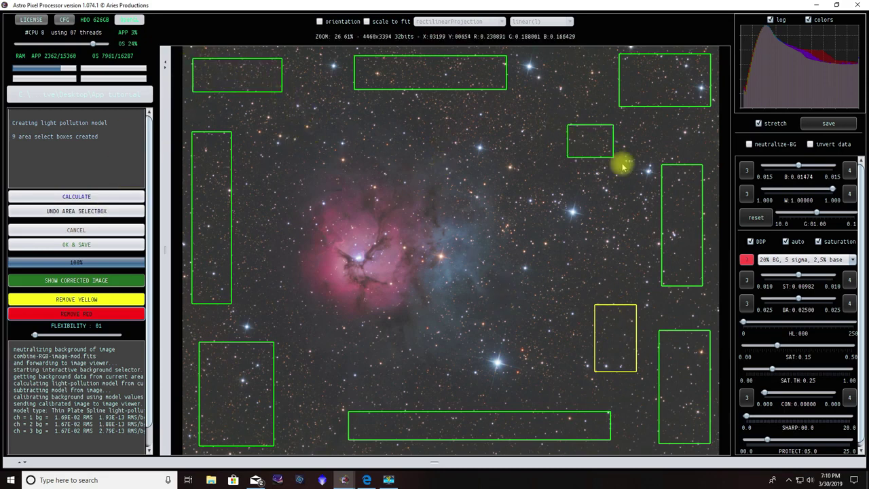
pyautogui.moveTo(609, 200); pyautogui.dragTo(642, 267)
pyautogui.moveTo(620, 398); pyautogui.dragTo(648, 436)
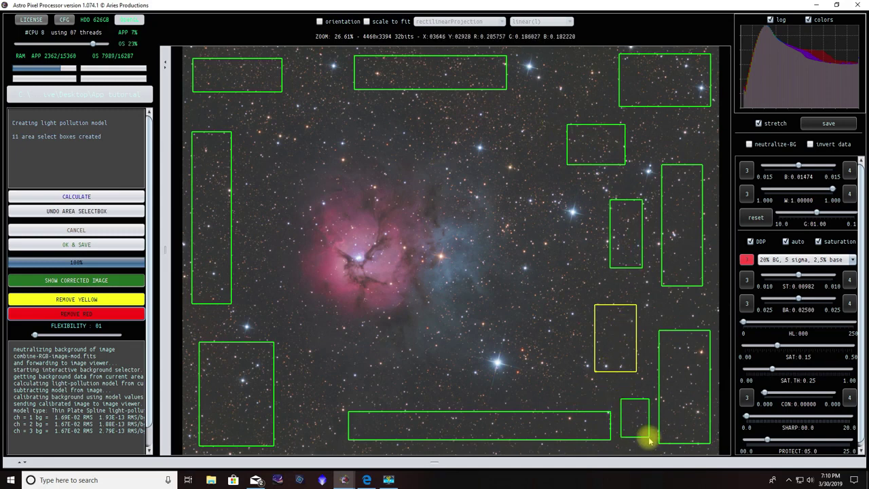
pyautogui.moveTo(292, 390); pyautogui.dragTo(325, 435)
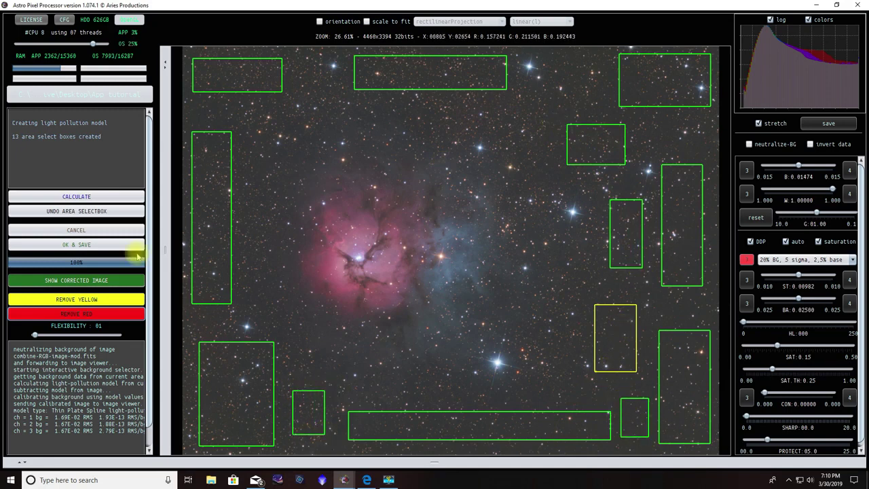
pyautogui.click(74, 198)
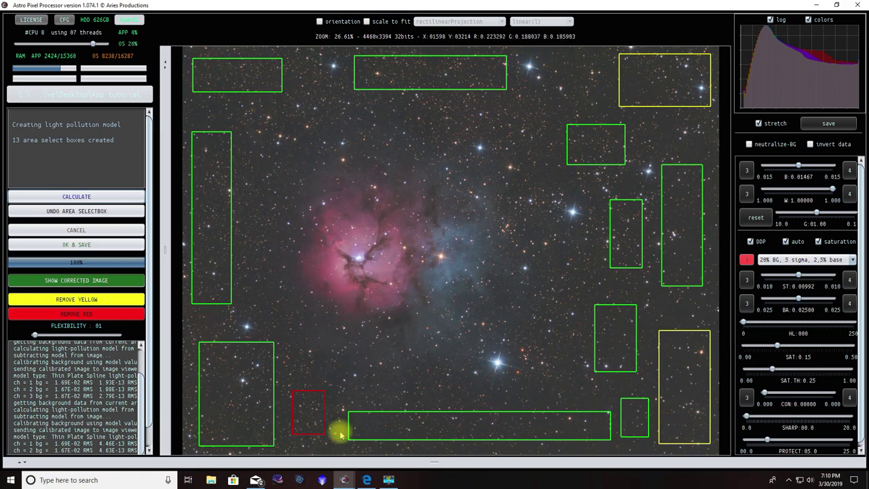
pyautogui.click(74, 245)
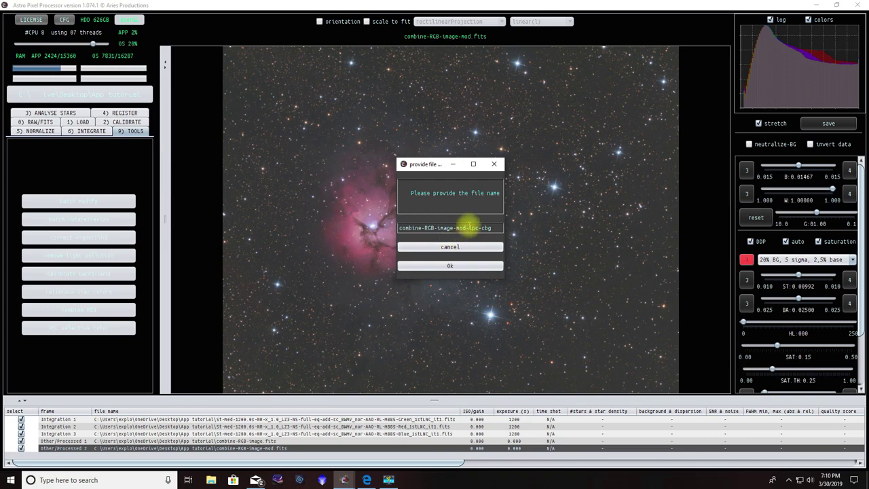
# Save the corrected image as combine-RGB-image-mod-lpc-cbg in FITS format.
pyautogui.click(478, 228)
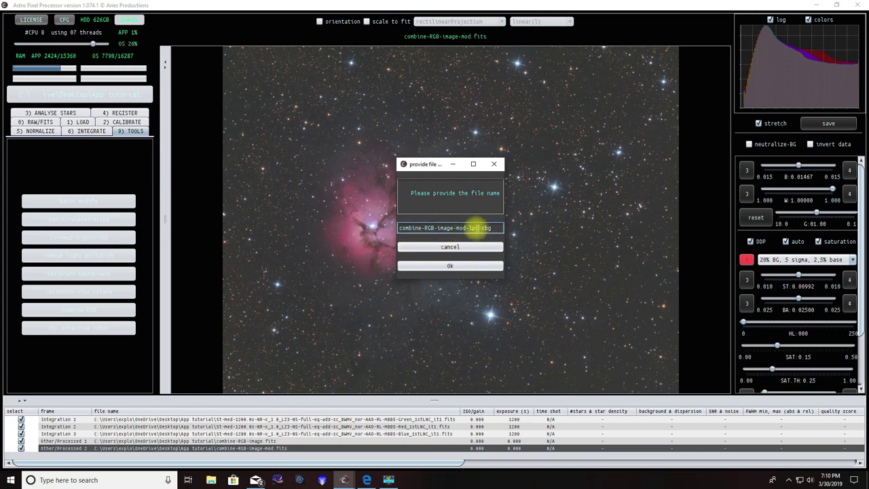
pyautogui.doubleClick(471, 228)
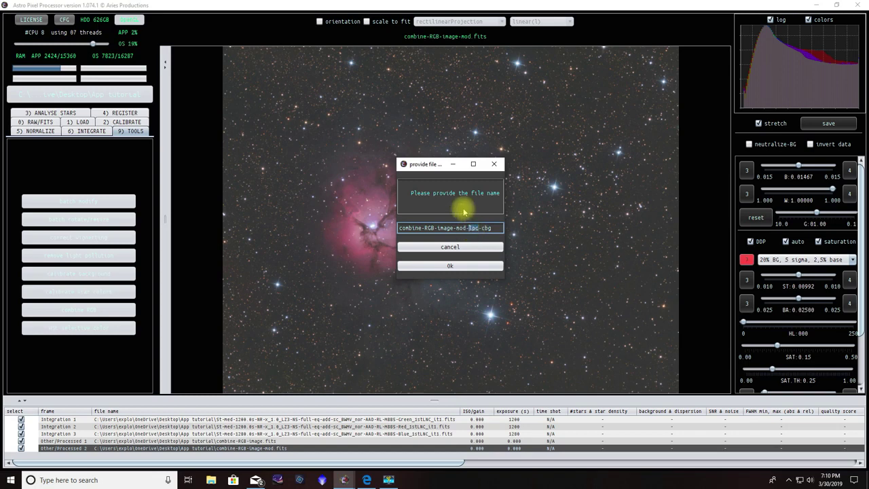
pyautogui.moveTo(469, 228); pyautogui.dragTo(489, 230)
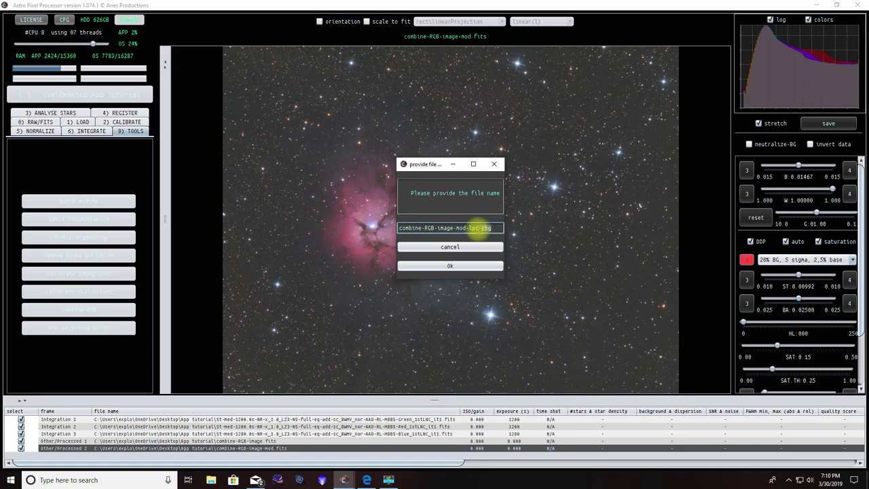
pyautogui.click(448, 267)
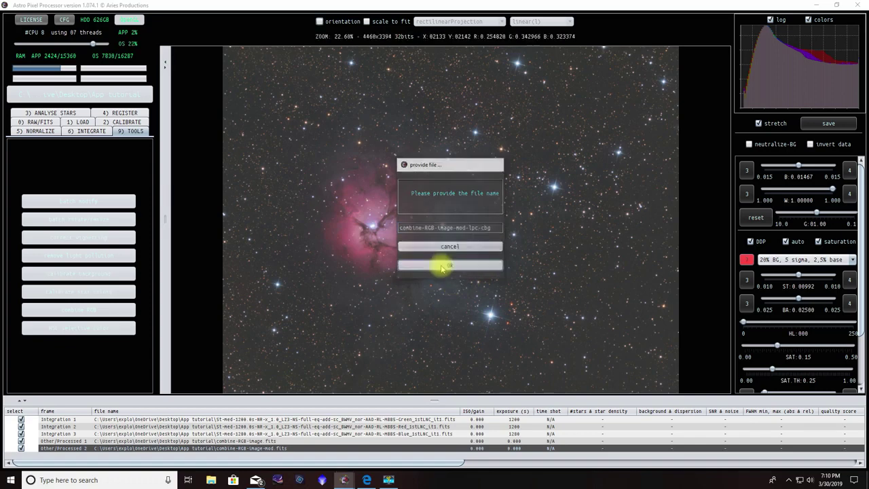
pyautogui.click(458, 267)
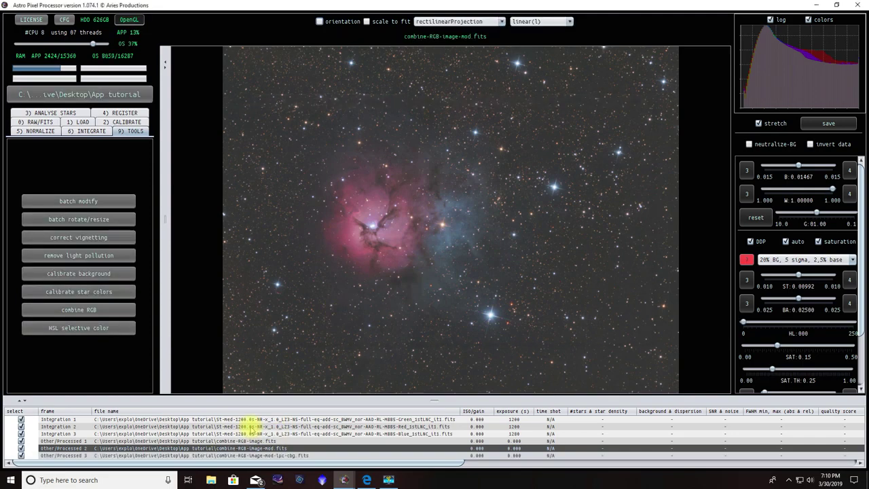
# Load the new Other/Processed 3 image into the viewer.
pyautogui.hscroll(5, 251, 426)
pyautogui.hscroll(-5, 250, 428)
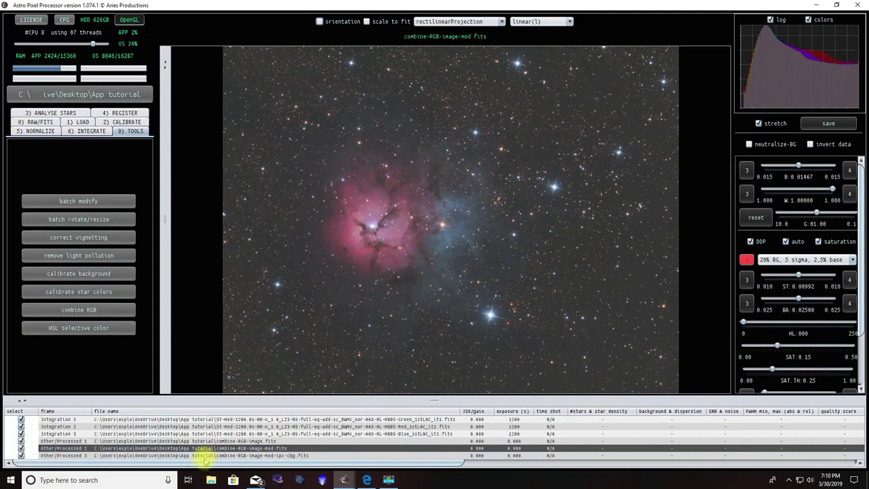
pyautogui.click(205, 455)
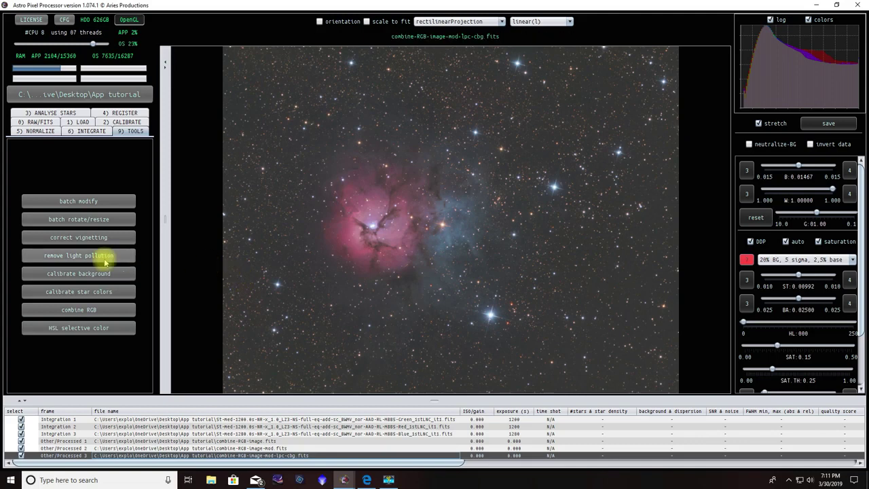
# Start and confirm background calibration on combine-RGB-image-mod-lpc-cbg.fits.
pyautogui.click(88, 274)
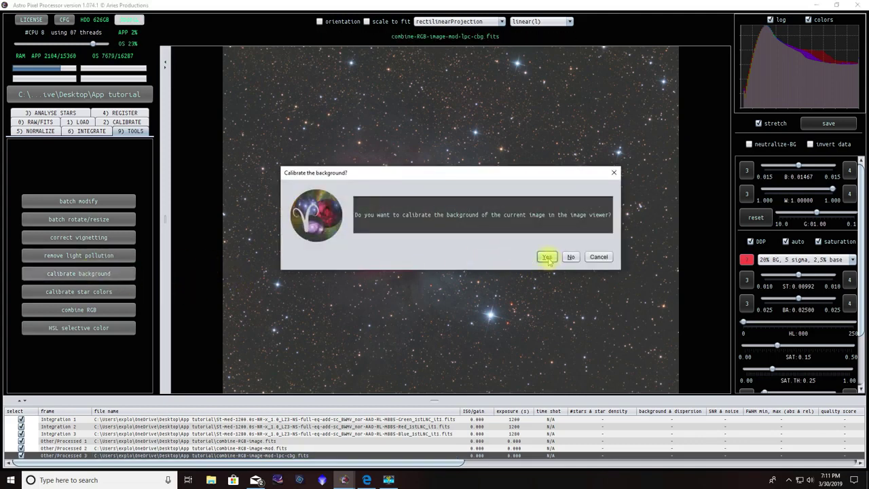
pyautogui.click(547, 258)
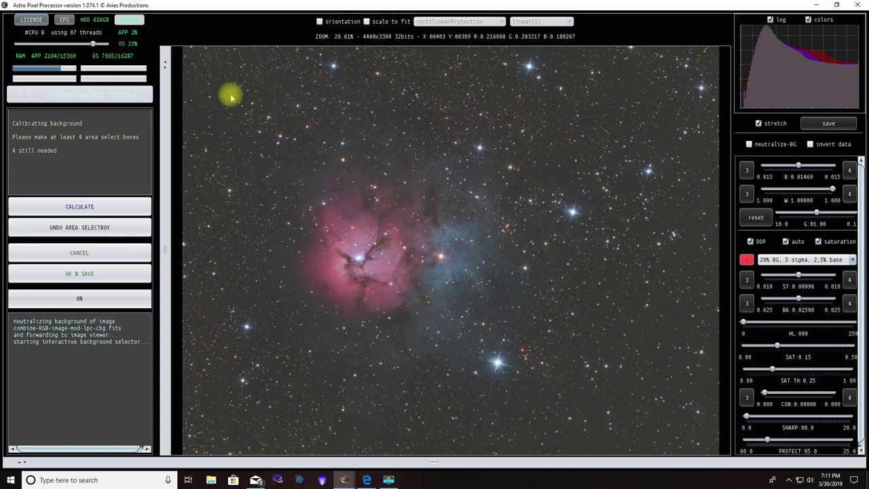
# Mark background sample areas in empty sky around the nebula, then calculate the calibration.
pyautogui.scroll(5, 229, 95)
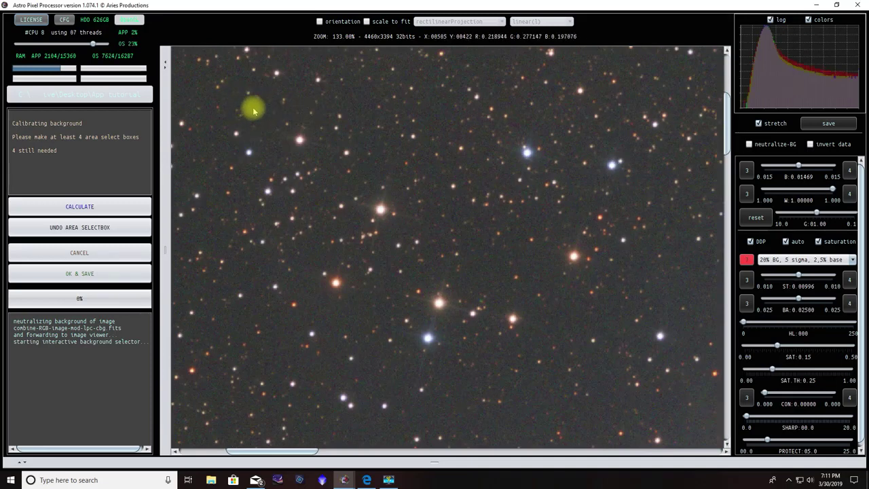
pyautogui.moveTo(252, 107); pyautogui.dragTo(266, 122)
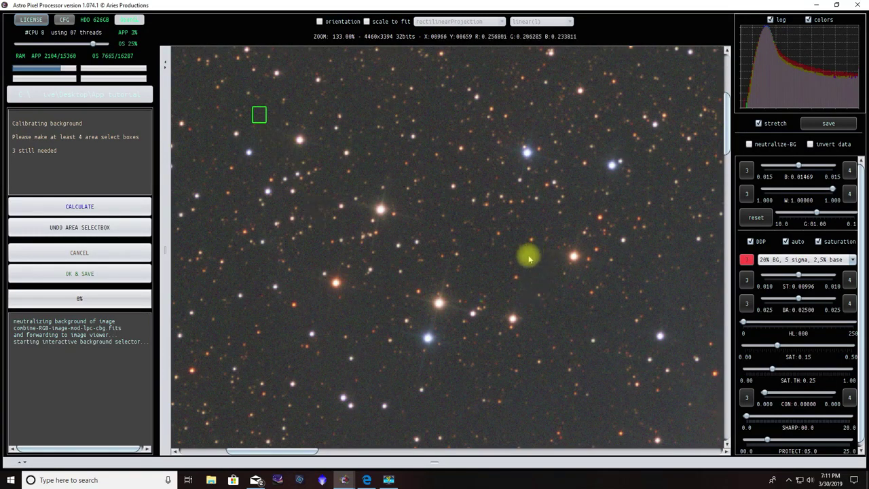
pyautogui.moveTo(527, 256); pyautogui.dragTo(546, 272)
pyautogui.moveTo(273, 339); pyautogui.dragTo(293, 358)
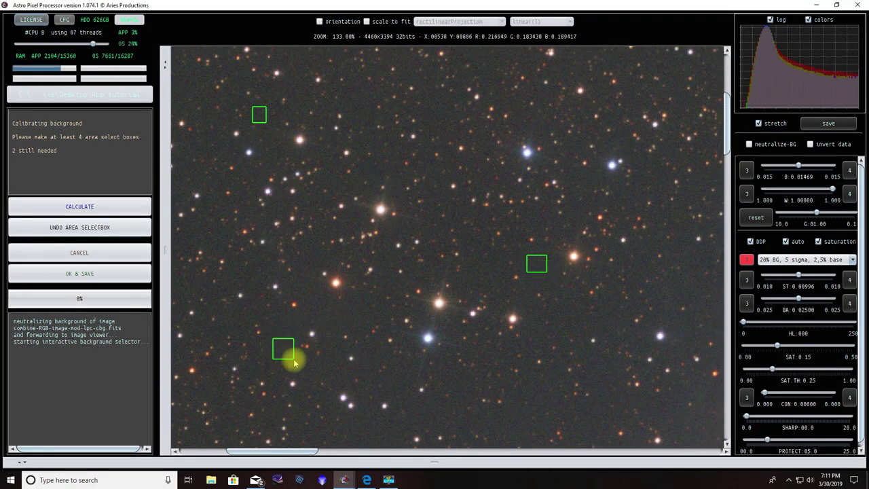
pyautogui.scroll(-5, 461, 261)
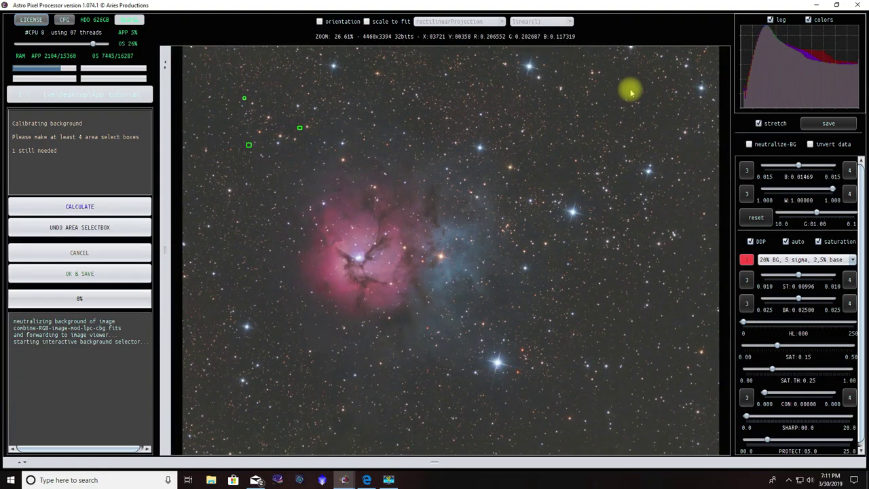
pyautogui.moveTo(629, 89); pyautogui.dragTo(636, 101)
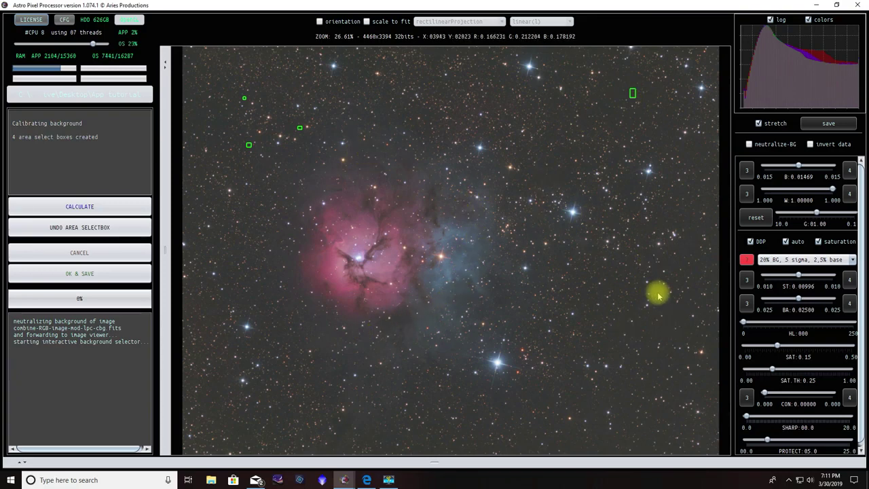
pyautogui.moveTo(656, 288); pyautogui.dragTo(687, 312)
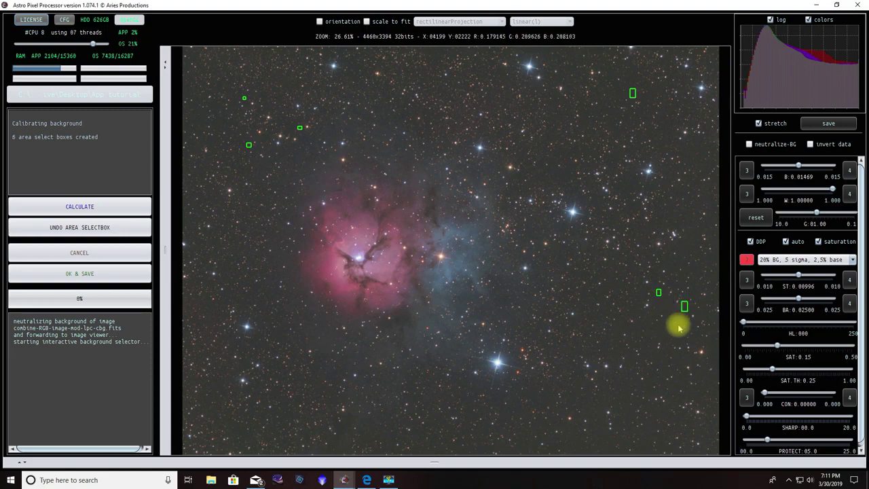
pyautogui.moveTo(592, 427); pyautogui.dragTo(602, 433)
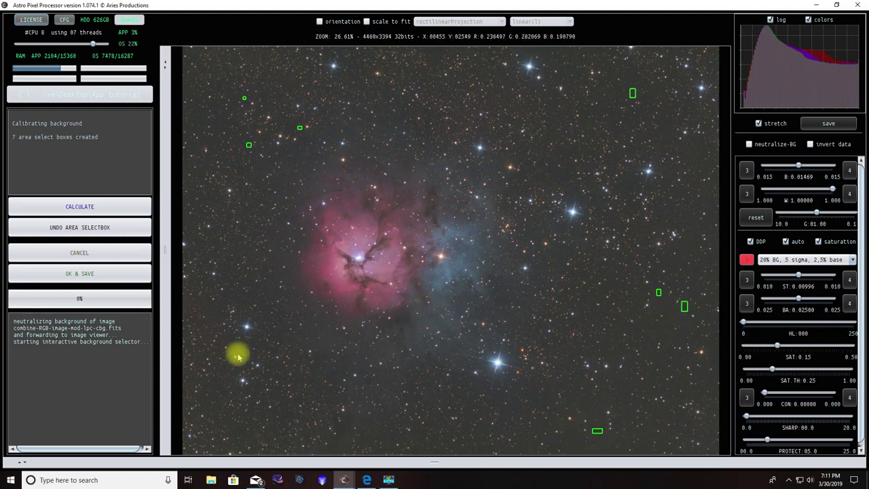
pyautogui.moveTo(203, 405); pyautogui.dragTo(211, 412)
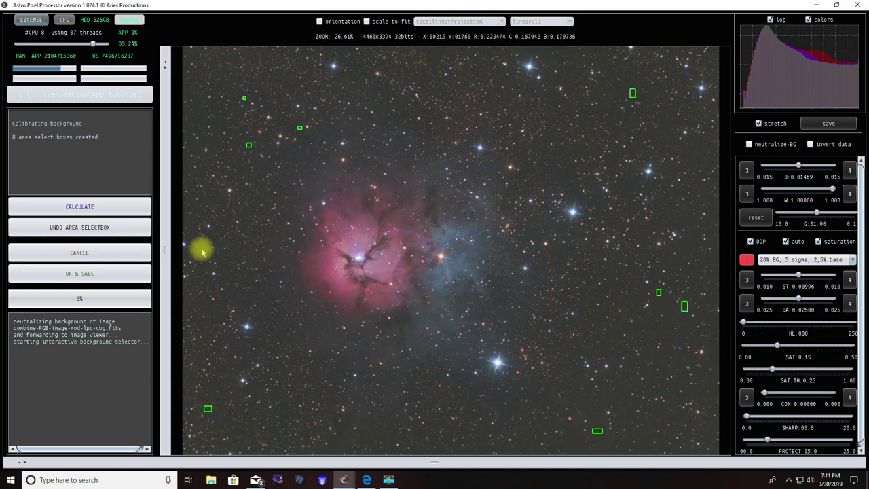
pyautogui.moveTo(188, 216); pyautogui.dragTo(196, 224)
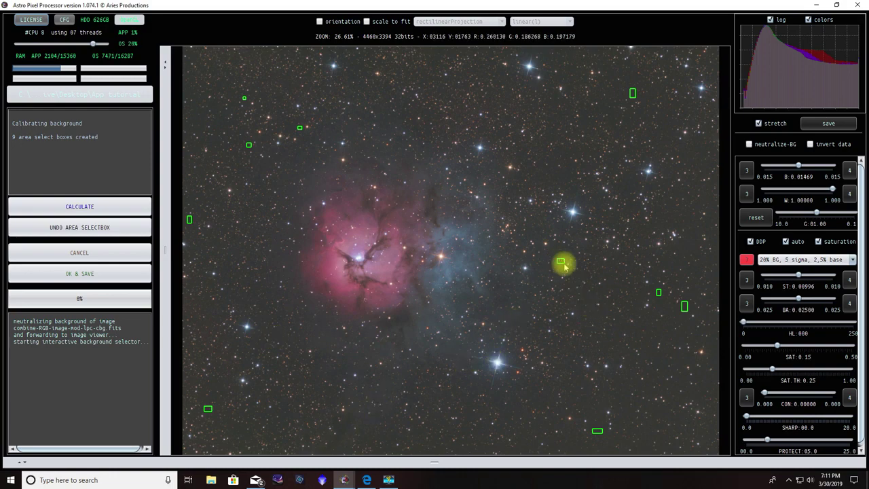
pyautogui.click(560, 174)
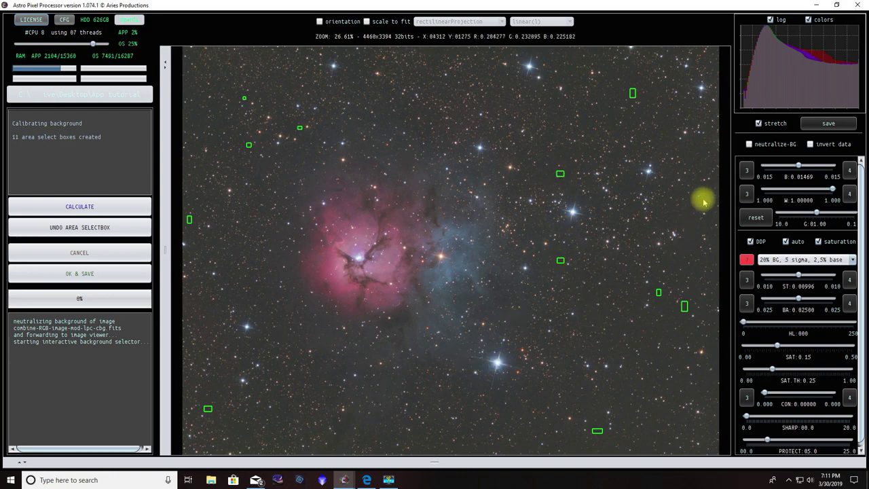
pyautogui.click(79, 206)
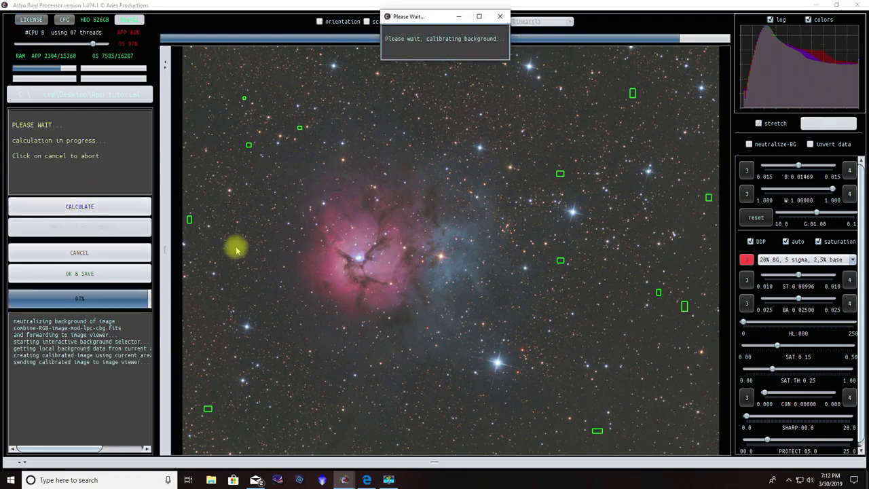
# Add four more sample areas near the bottom and upper left, then recalculate.
pyautogui.click(620, 384)
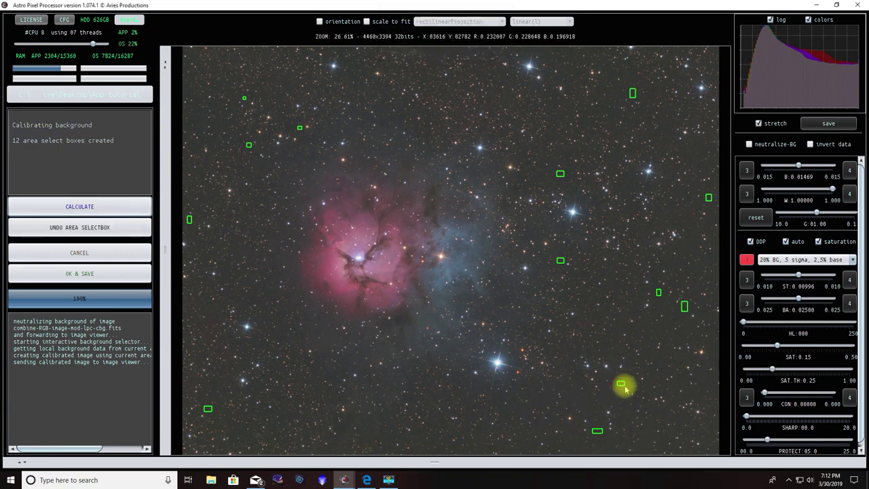
pyautogui.click(692, 393)
pyautogui.click(650, 430)
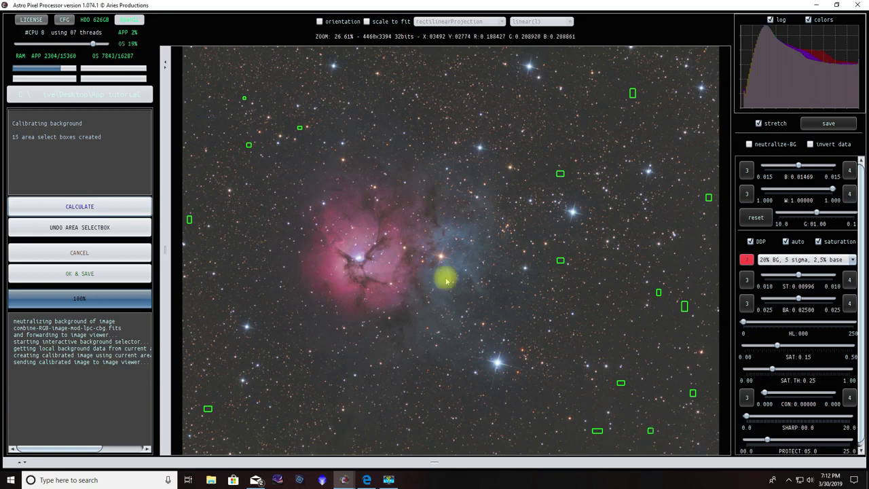
pyautogui.click(198, 120)
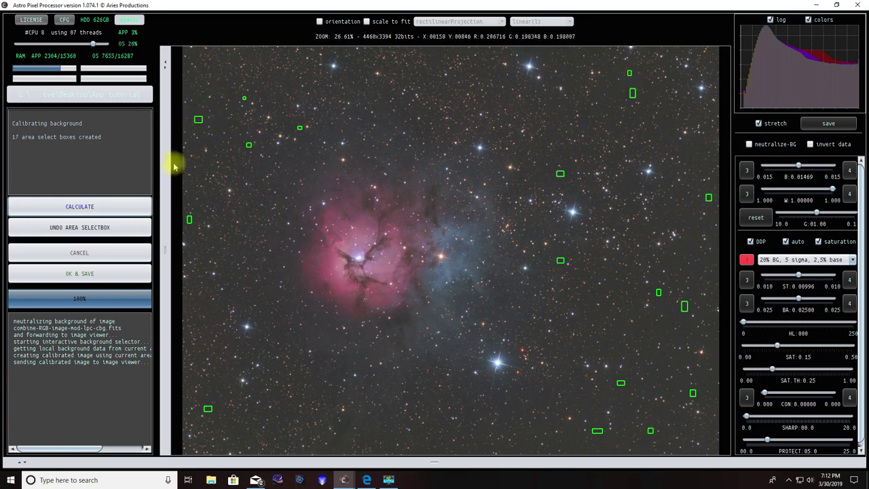
pyautogui.click(87, 206)
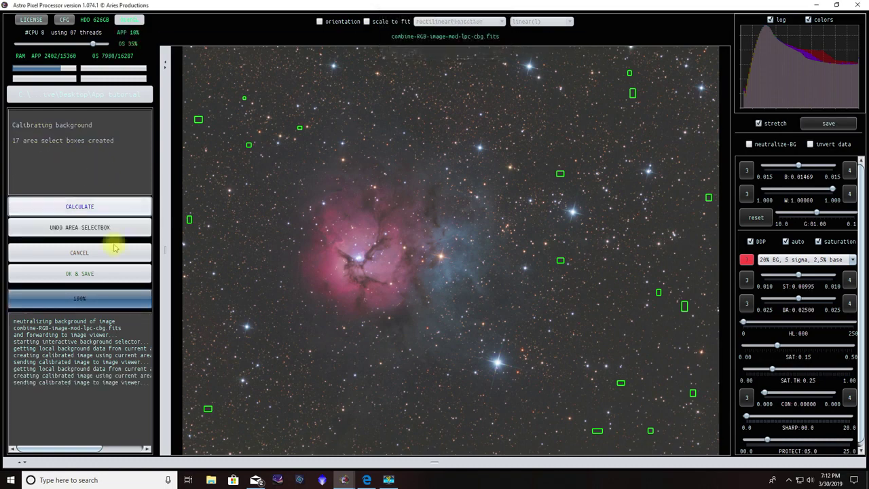
# Save as FITS combine-RGB-image-mod-lpc-cbg-cbg.fits and load the Other/Processed 4 row.
pyautogui.click(77, 275)
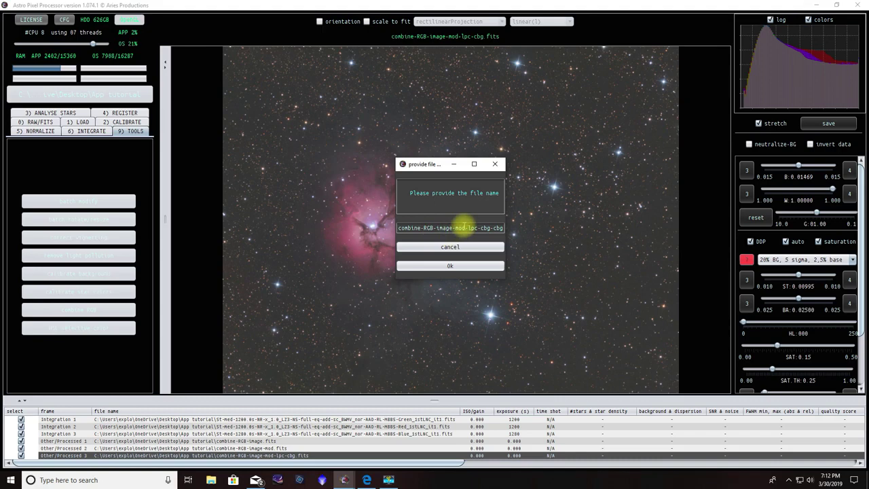
pyautogui.doubleClick(492, 228)
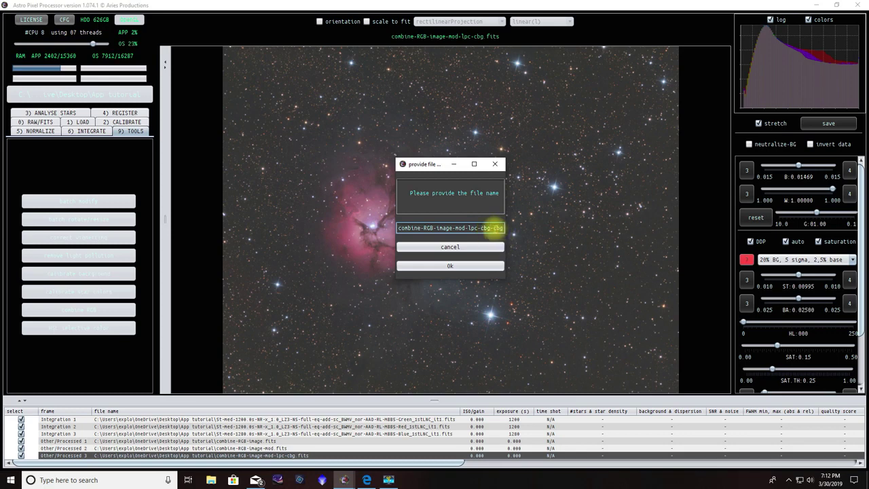
pyautogui.click(502, 228)
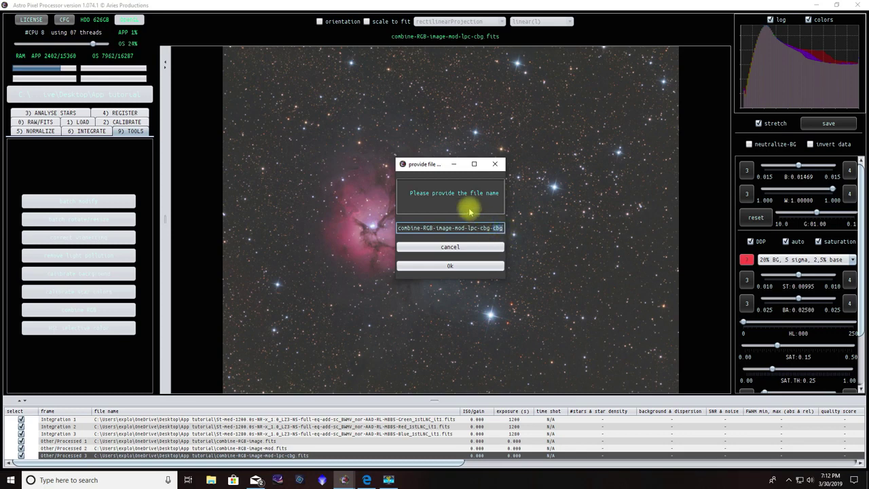
pyautogui.click(447, 267)
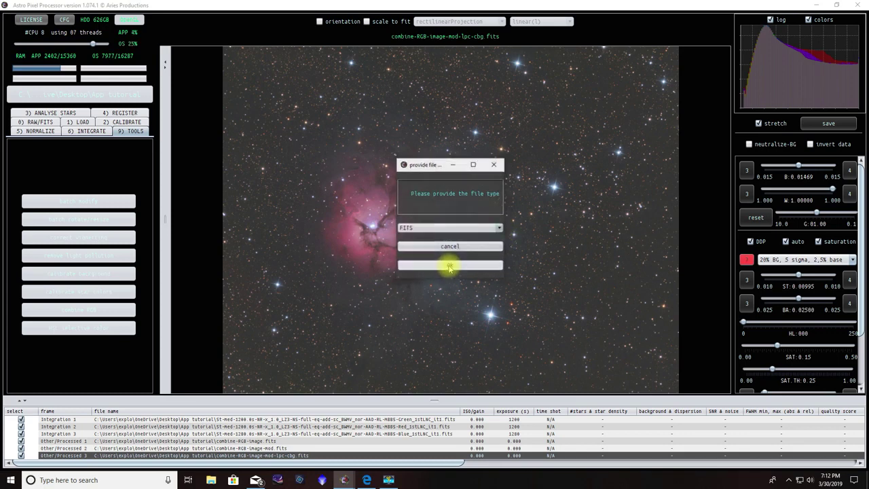
pyautogui.click(450, 266)
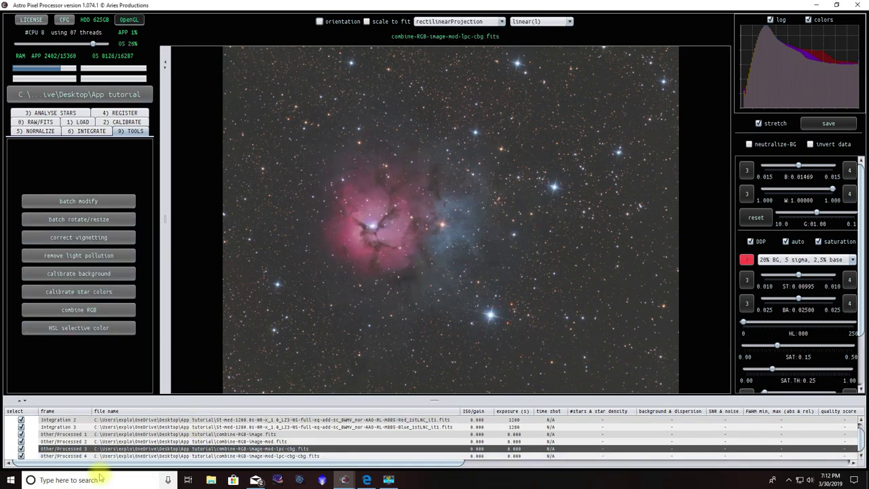
pyautogui.click(102, 456)
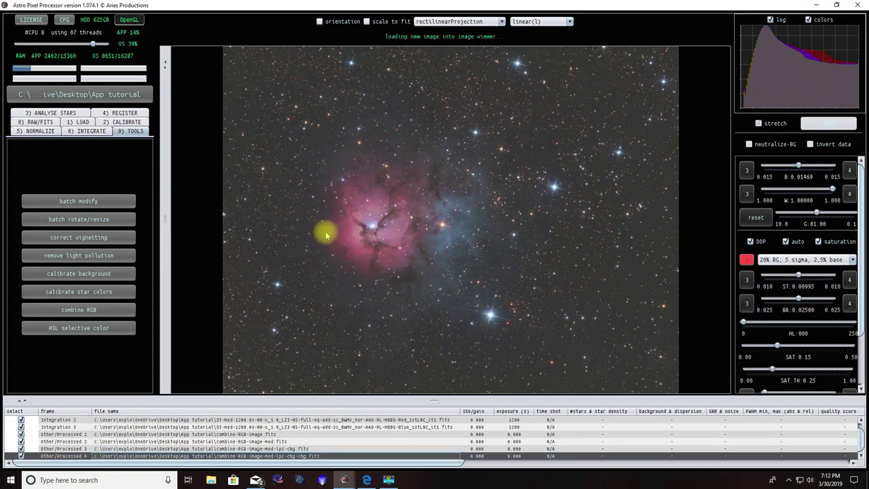